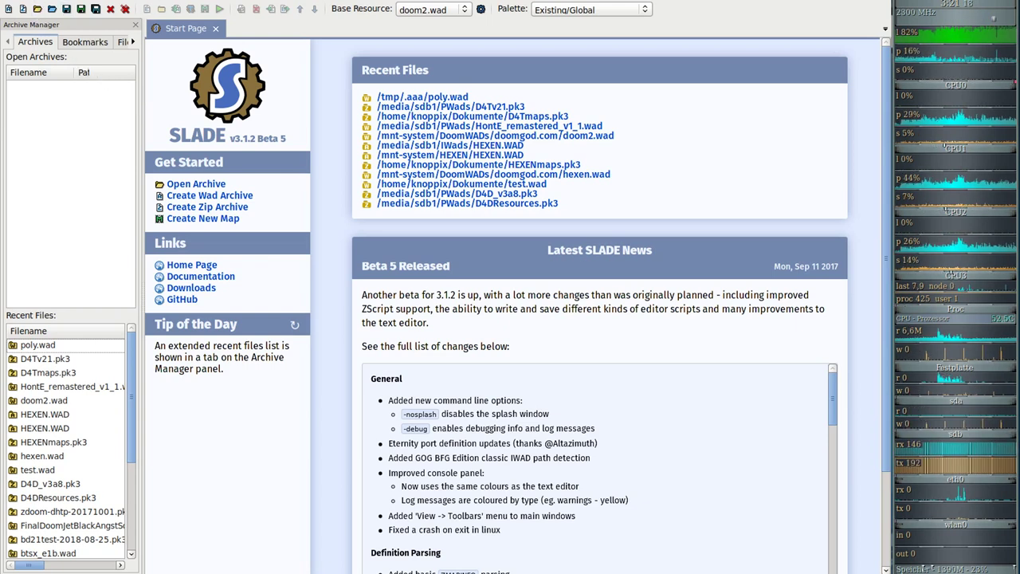
# - Open the preferences, review the Map Editor, Advanced, General and Editing settings, and show the Base Resource Archive settings
pyautogui.hotkey('alt', 'e')
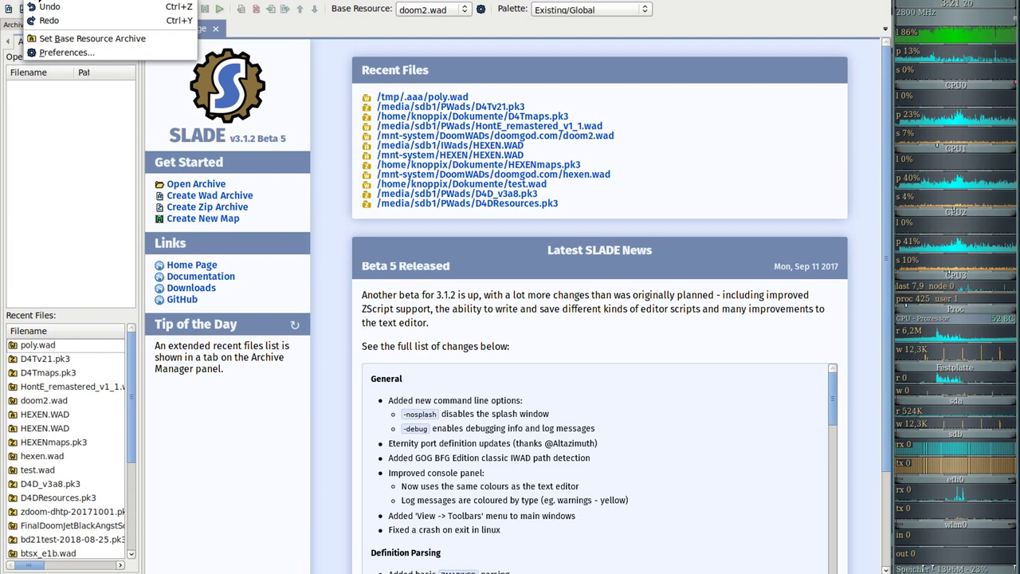
pyautogui.click(49, 55)
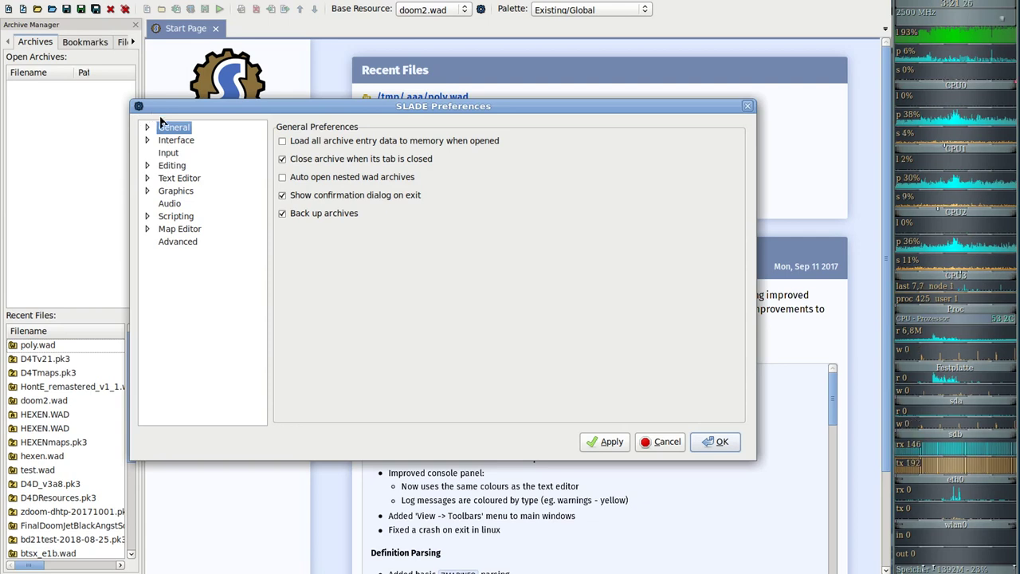
pyautogui.click(169, 229)
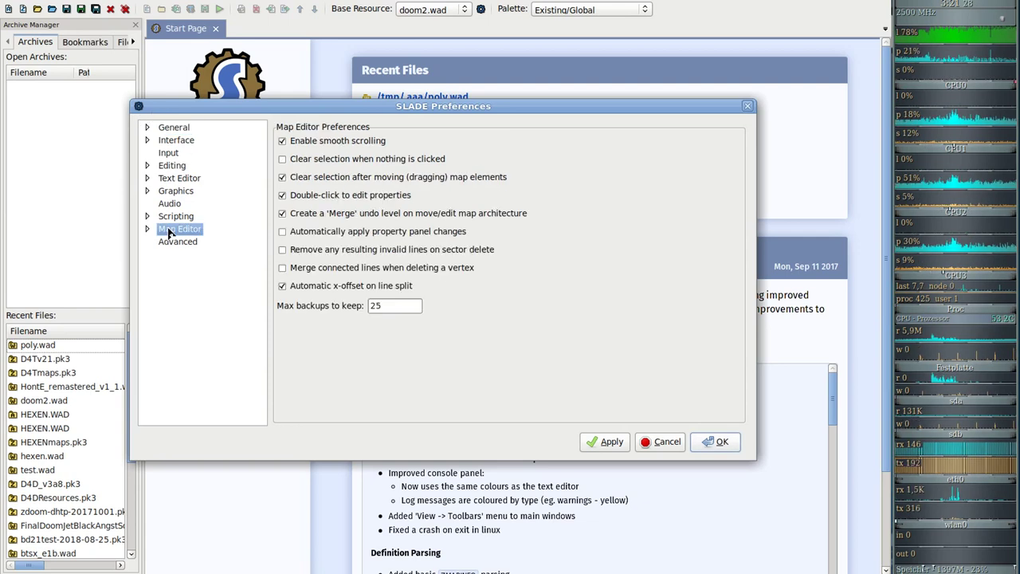
pyautogui.click(169, 243)
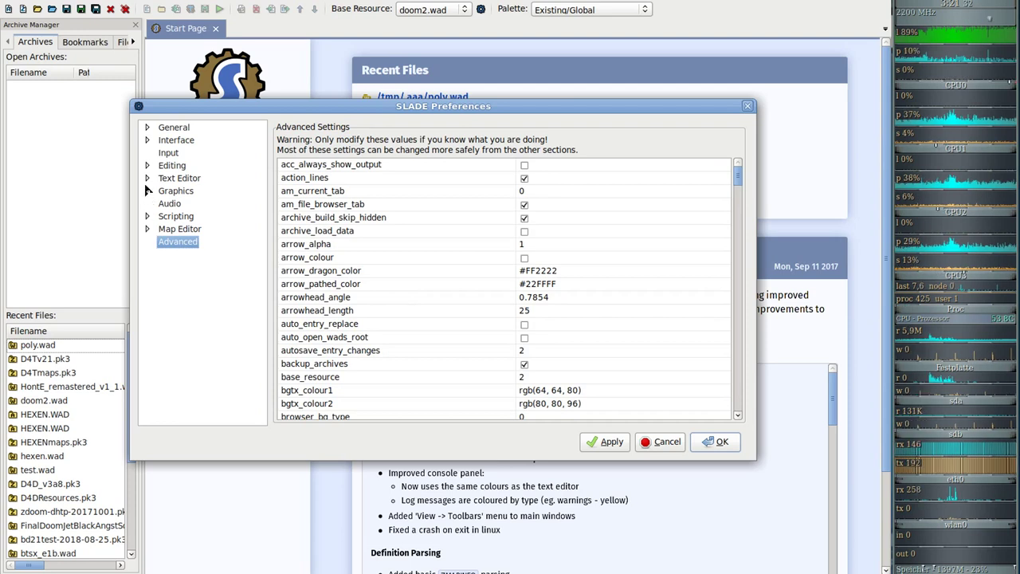
pyautogui.click(147, 128)
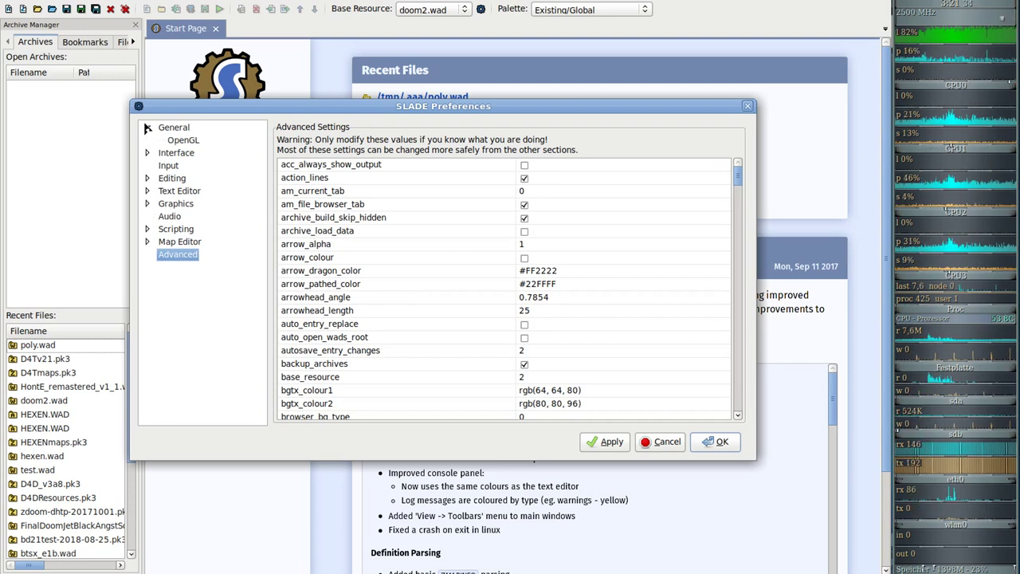
pyautogui.click(160, 129)
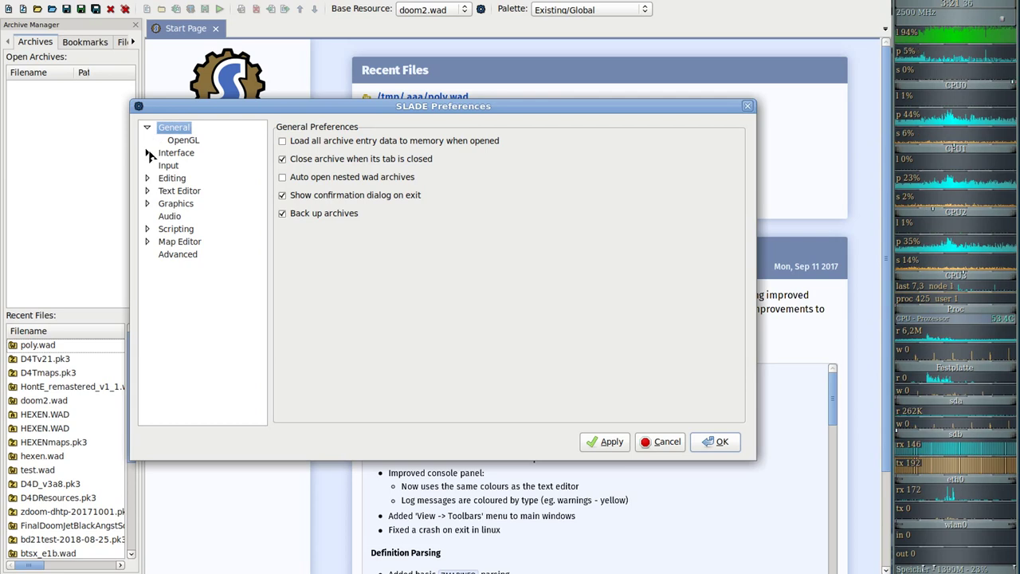
pyautogui.click(147, 153)
pyautogui.click(147, 191)
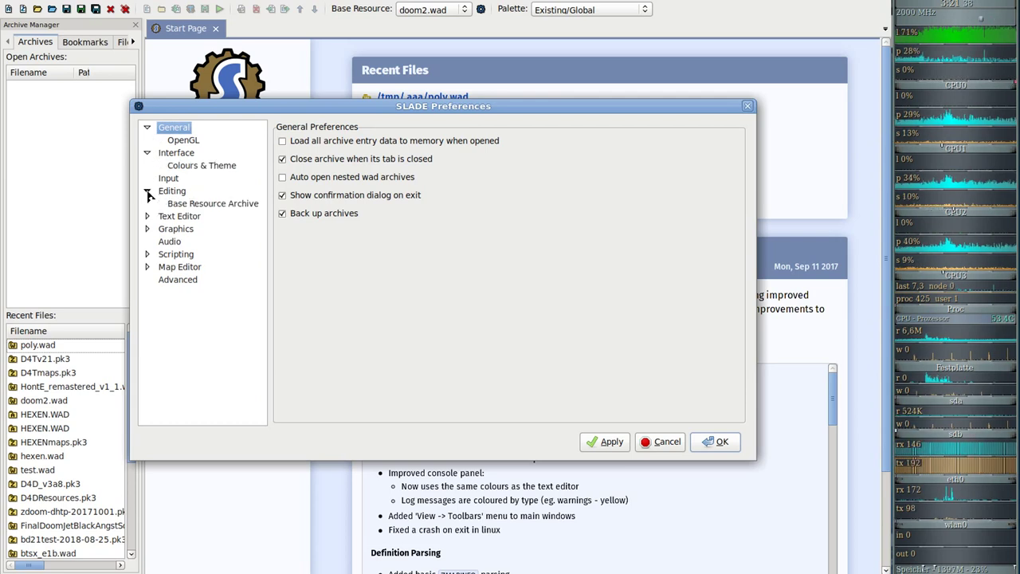
pyautogui.click(169, 193)
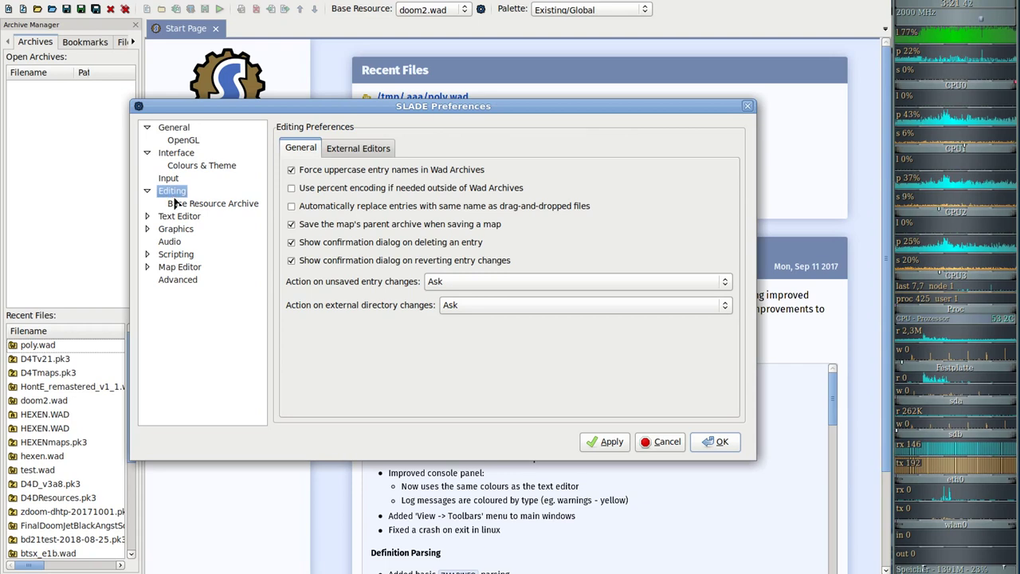
pyautogui.click(180, 206)
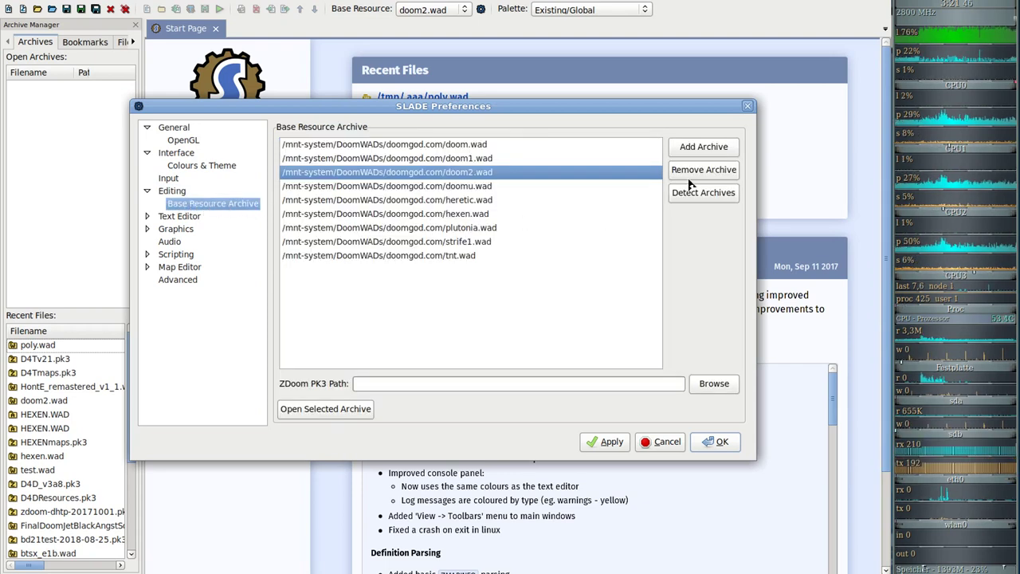
pyautogui.click(701, 150)
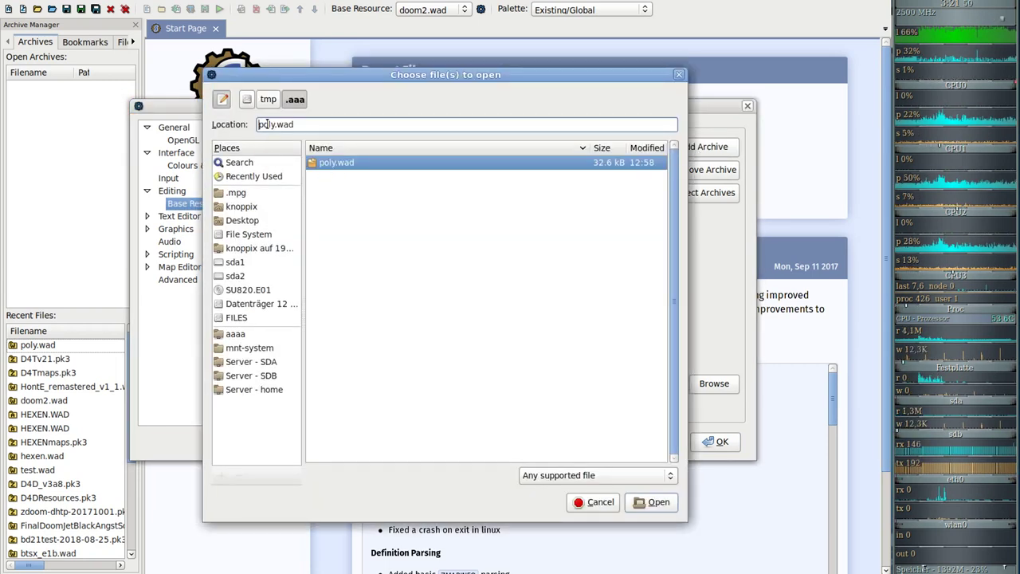
pyautogui.click(591, 506)
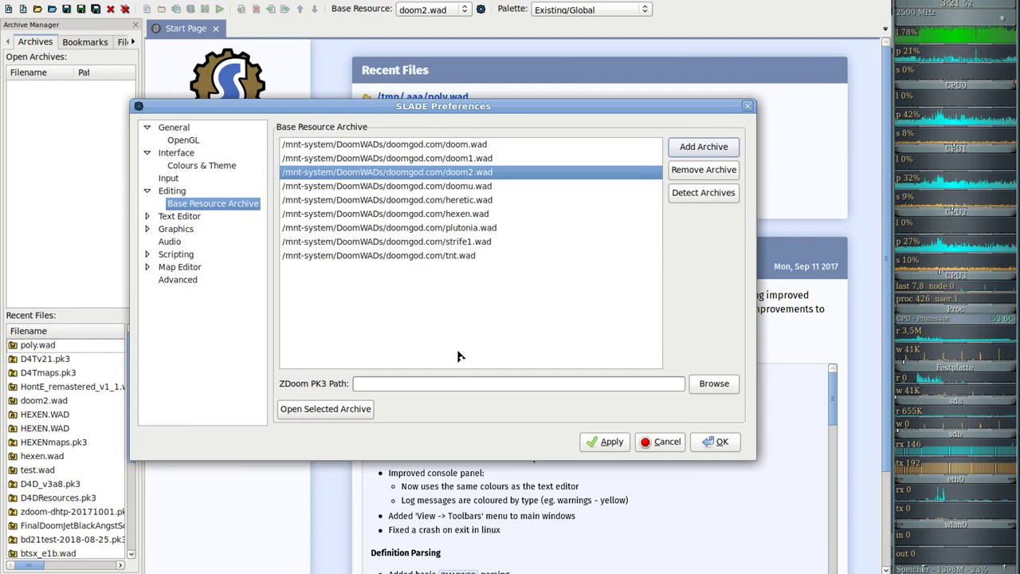
pyautogui.click(455, 187)
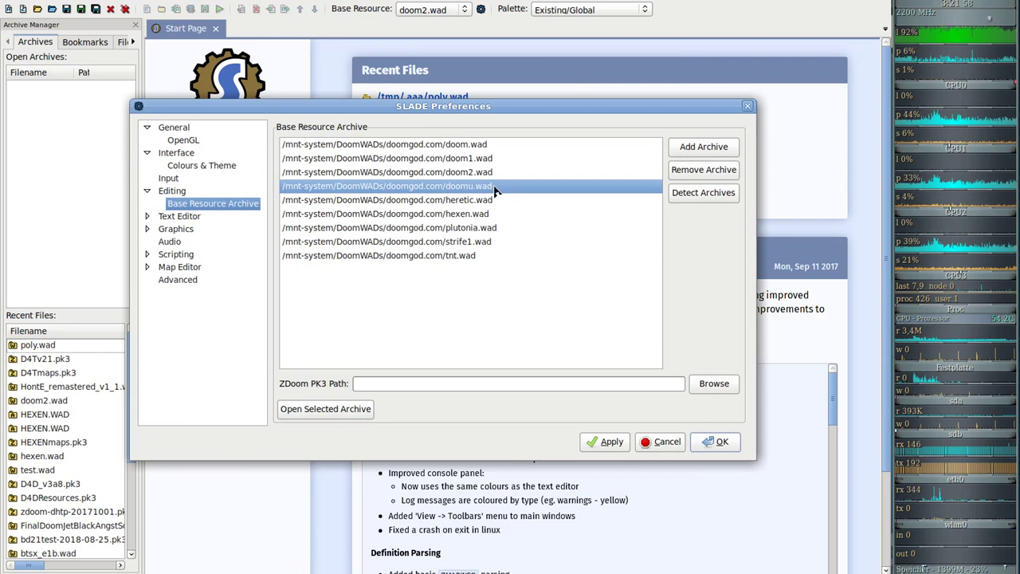
pyautogui.click(667, 443)
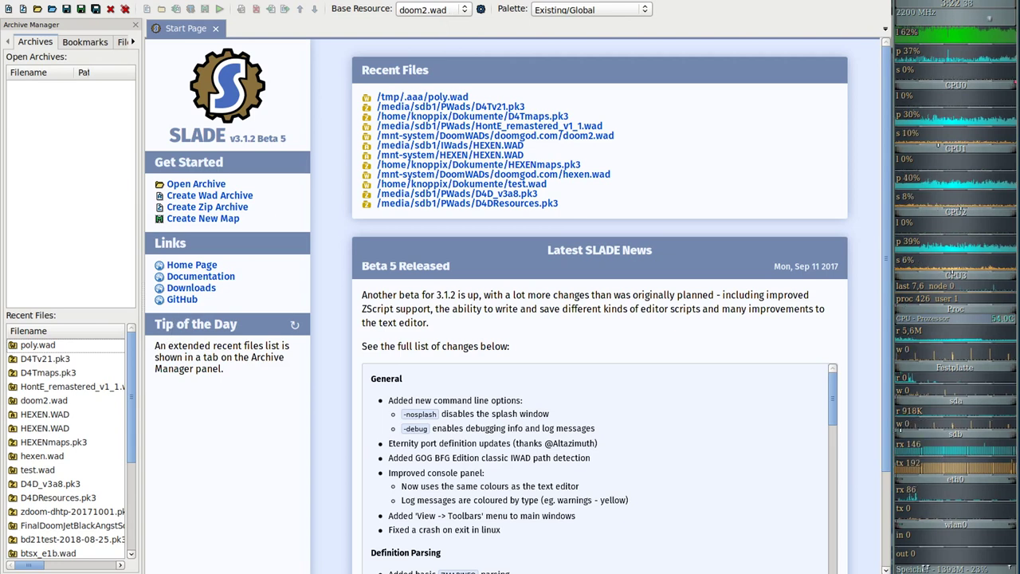
# - Open the Base Resource Archive settings directly and start adding an archive
pyautogui.click(10, 2)
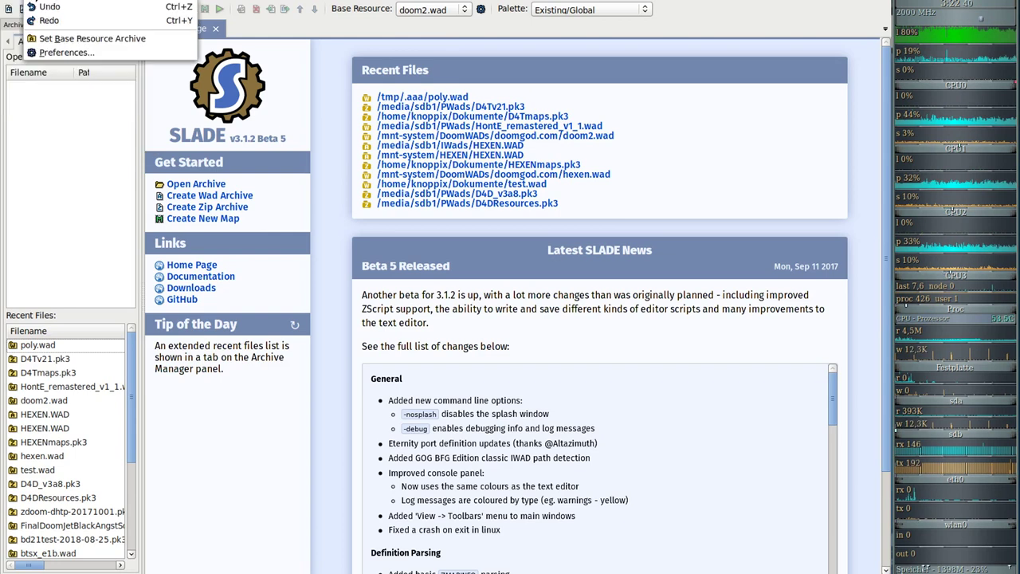
pyautogui.click(48, 40)
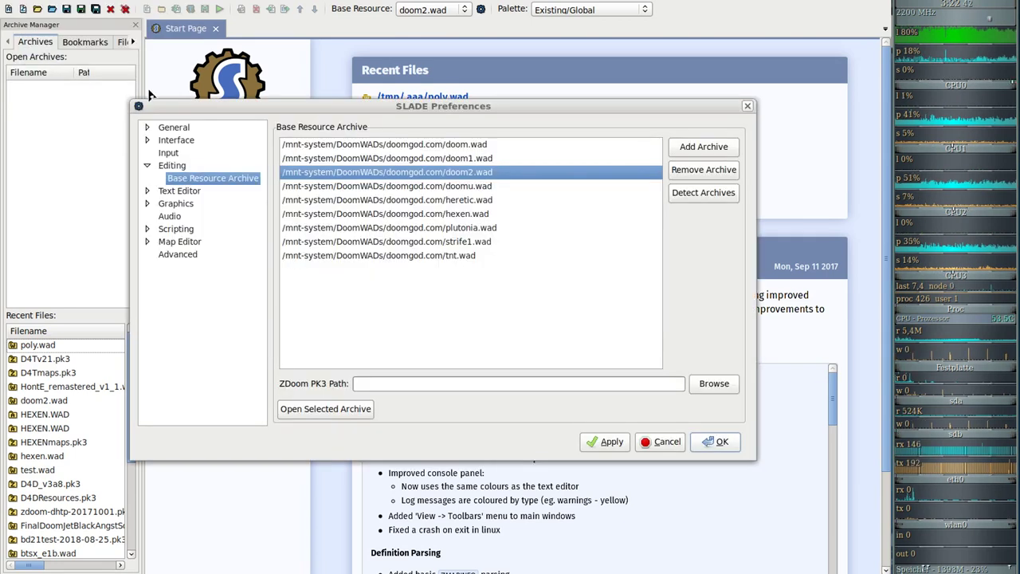
pyautogui.click(709, 154)
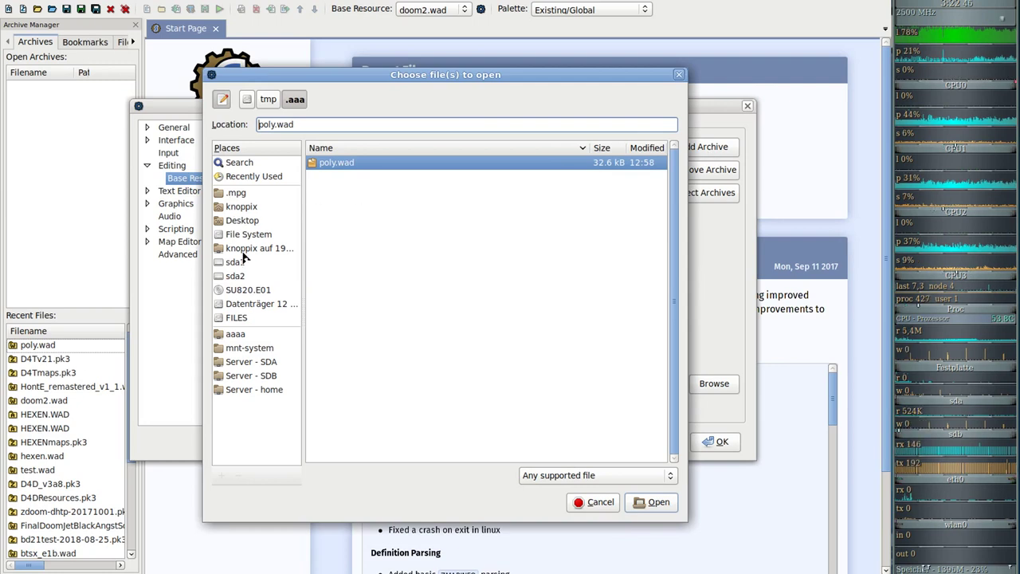
# - Examine the opt folder in the file system root, and return to the root
pyautogui.click(258, 237)
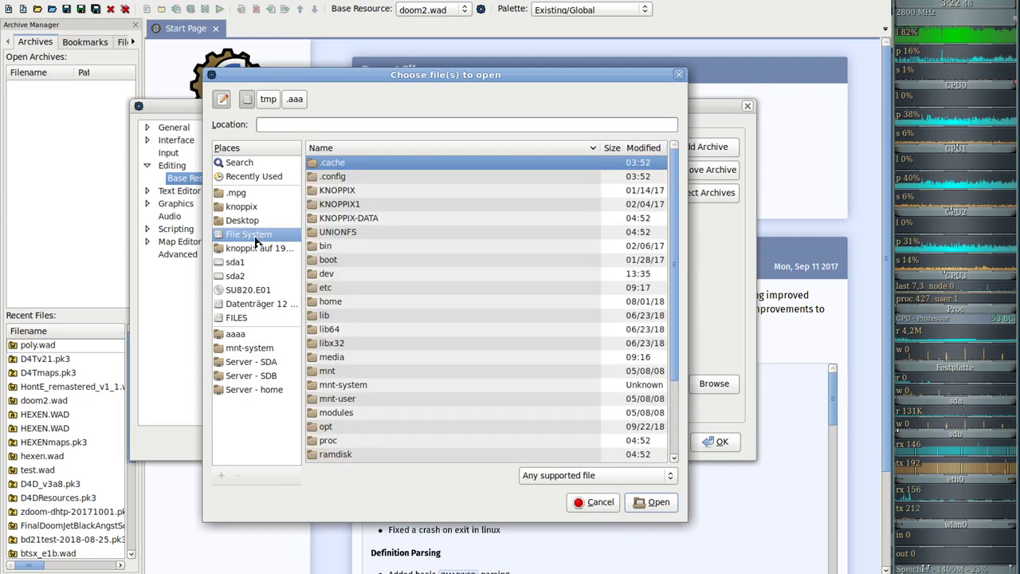
pyautogui.scroll(-5, 460, 300)
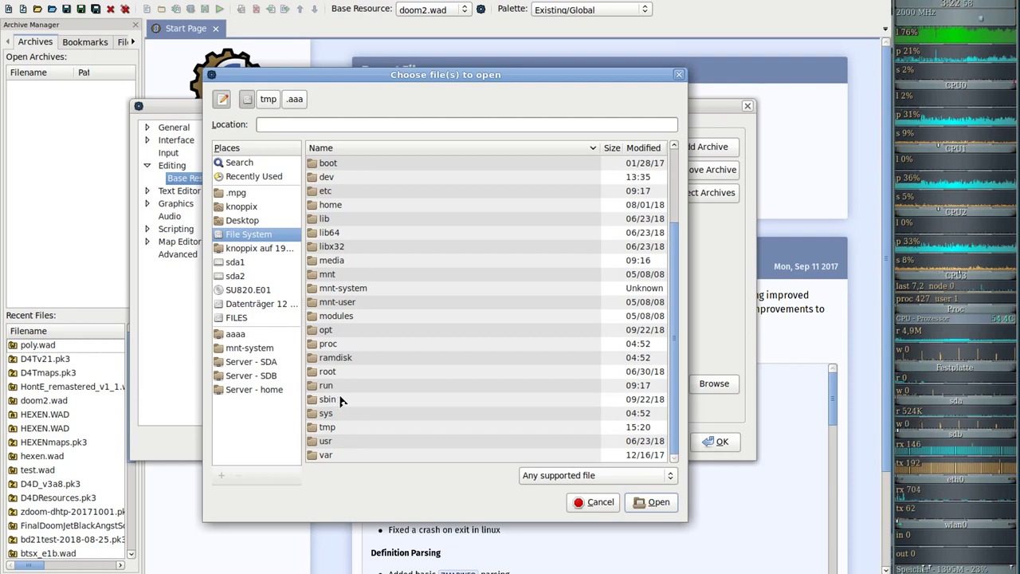
pyautogui.scroll(1, 349, 405)
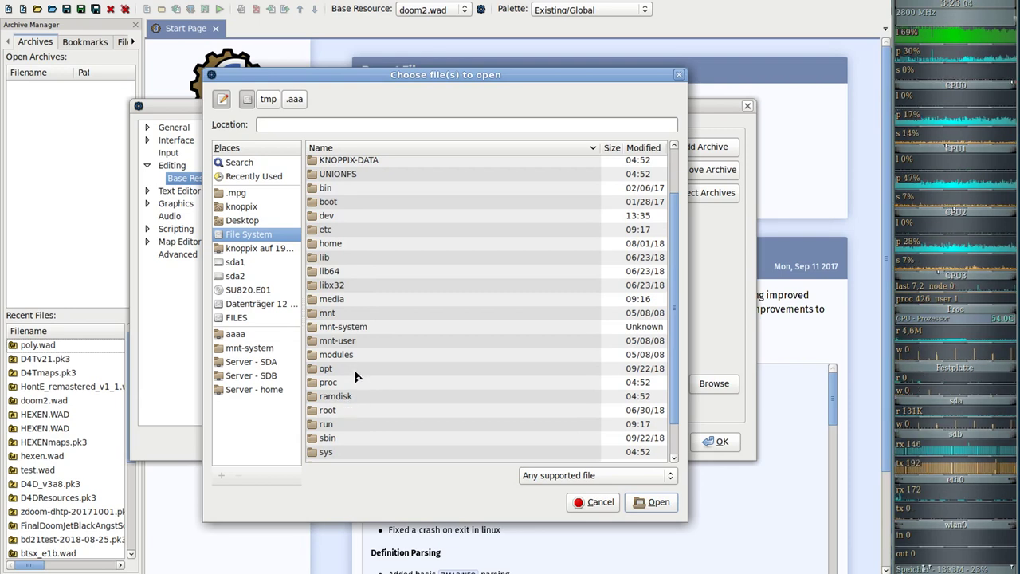
pyautogui.doubleClick(364, 370)
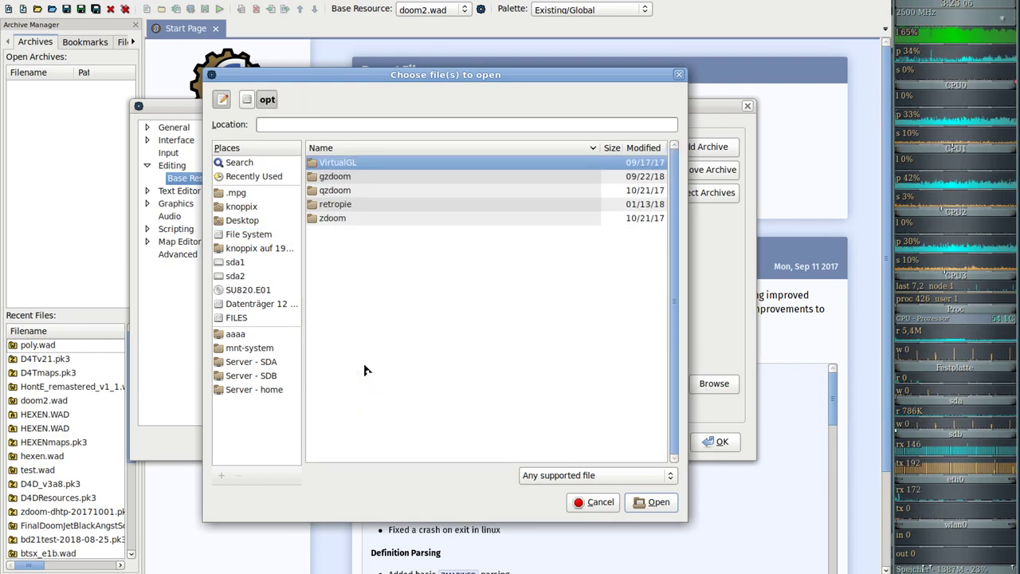
pyautogui.click(247, 99)
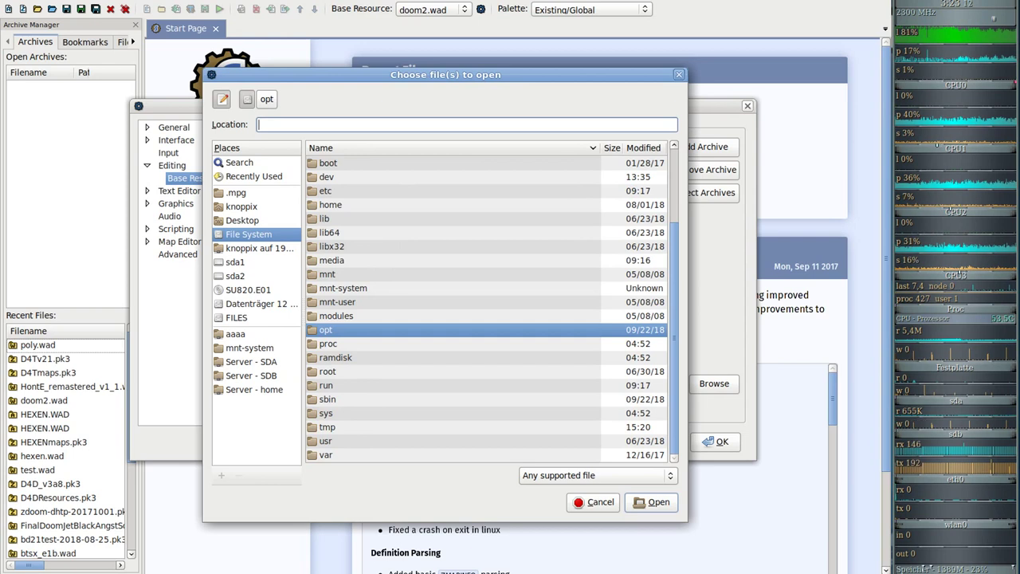
# - Open a terminal window, look through the etc folder in the file chooser, and return to the file system root
pyautogui.hotkey('ctrl', 'alt', 't')
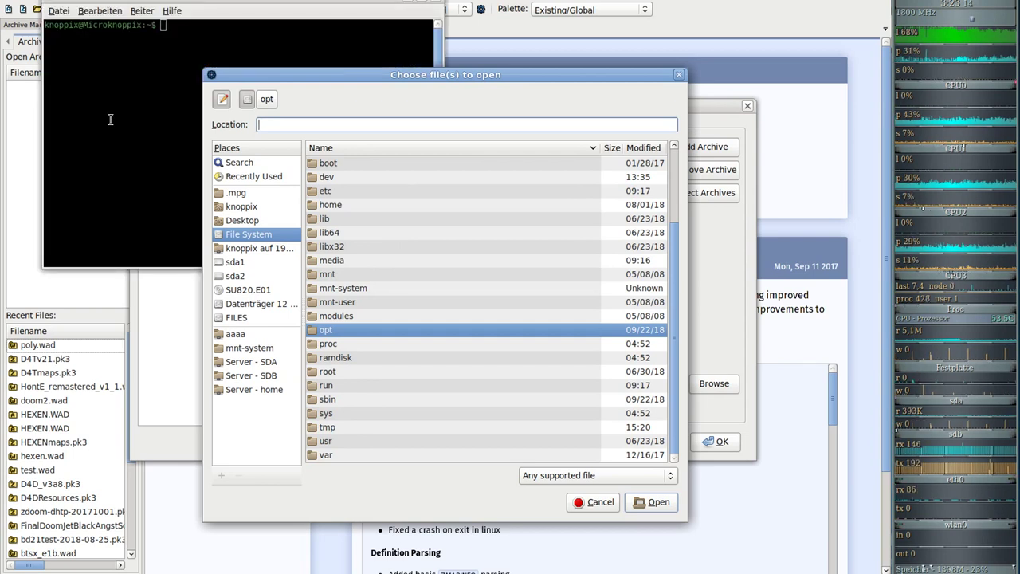
pyautogui.doubleClick(341, 191)
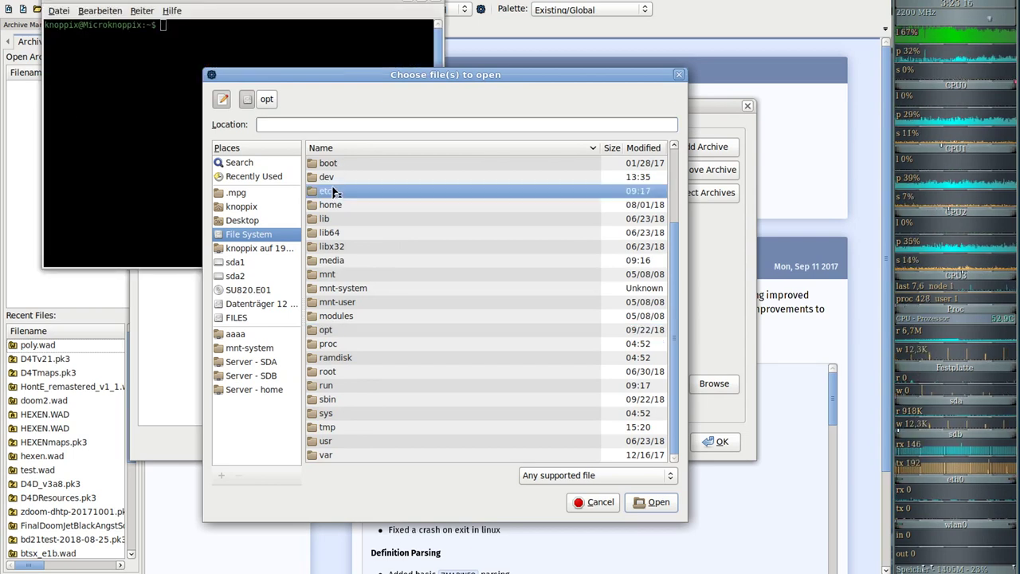
pyautogui.scroll(-5, 353, 319)
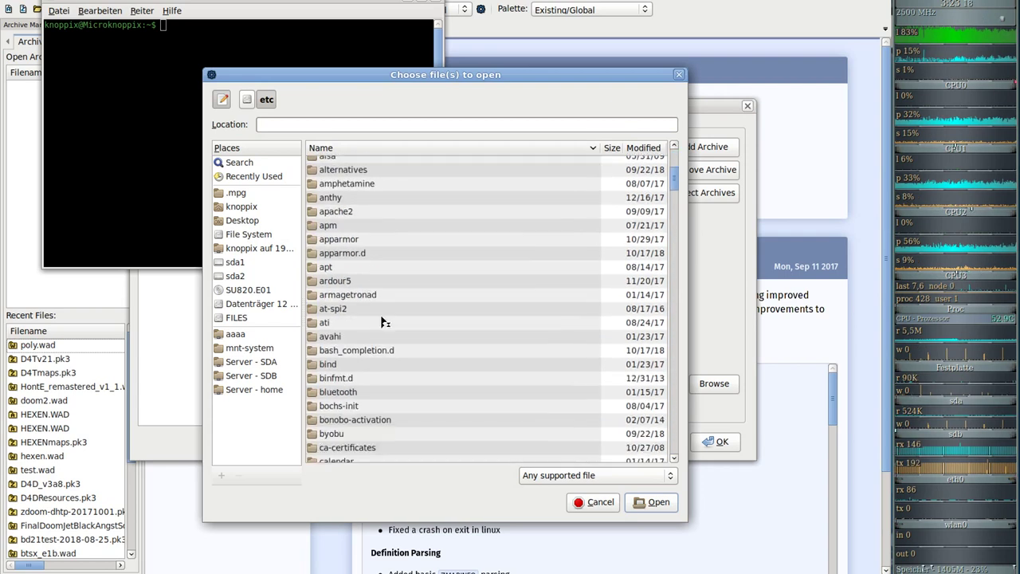
pyautogui.scroll(-10, 384, 322)
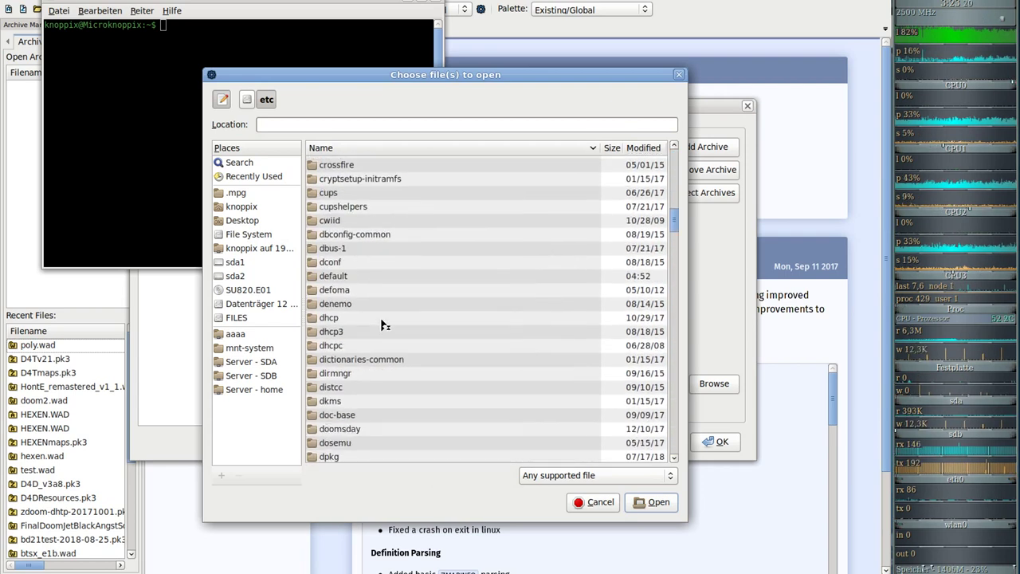
pyautogui.scroll(-9, 381, 325)
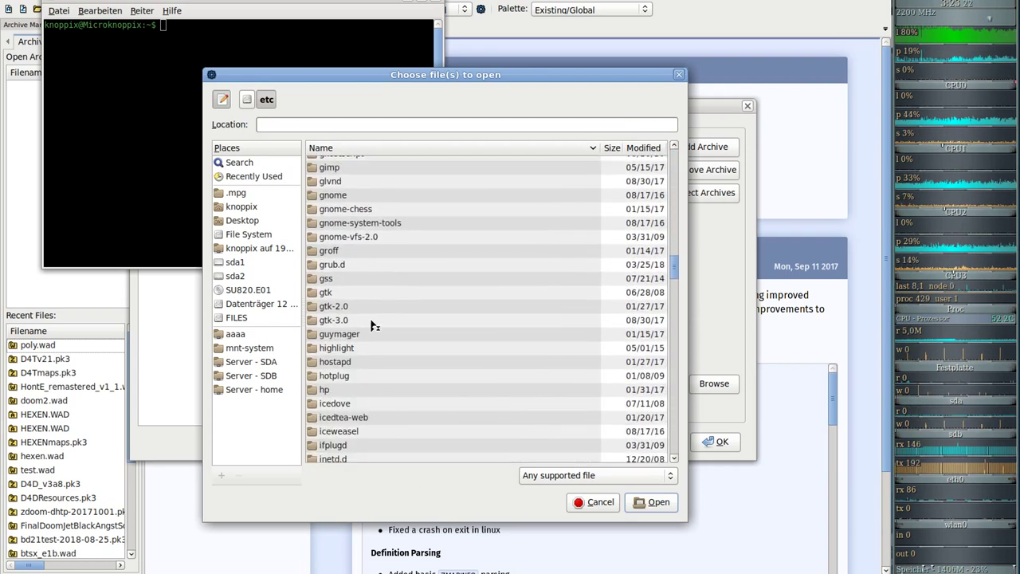
pyautogui.scroll(2, 353, 289)
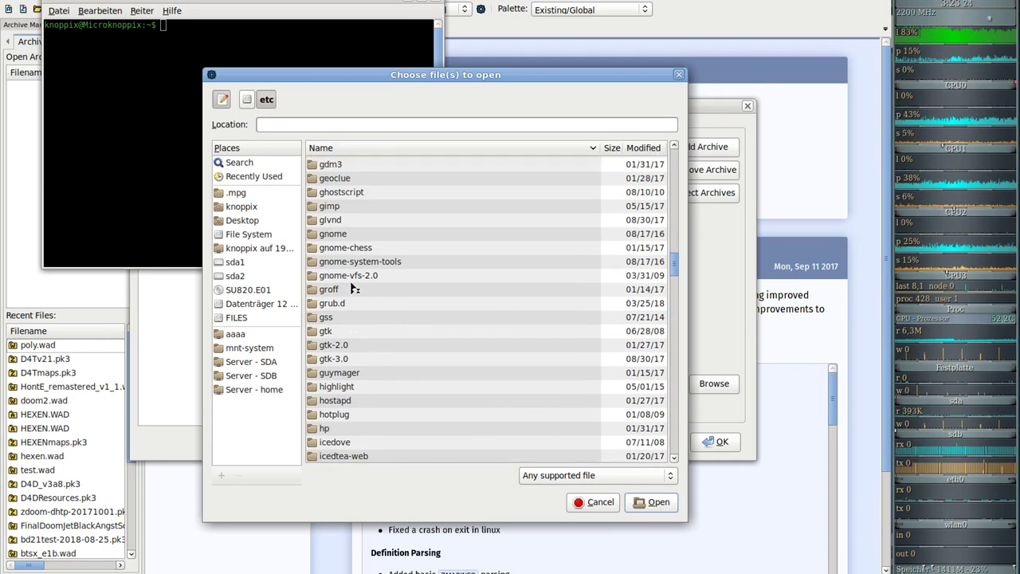
pyautogui.scroll(1, 353, 288)
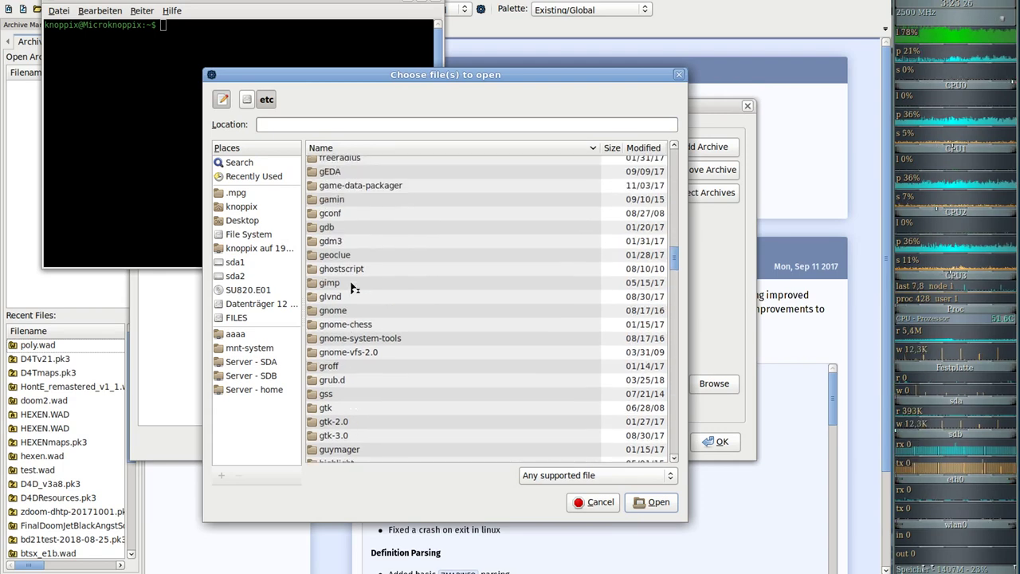
pyautogui.scroll(1, 353, 289)
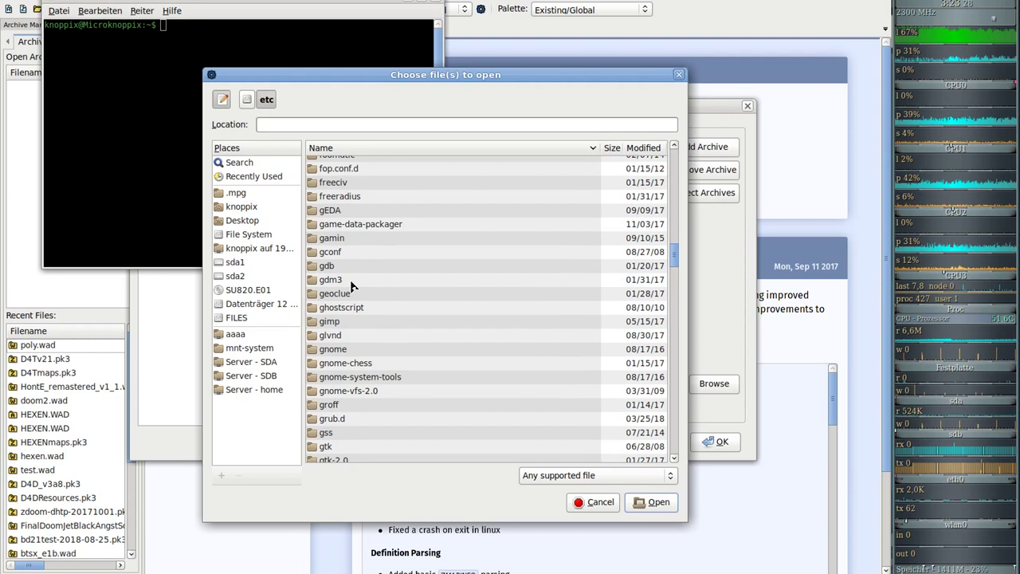
pyautogui.click(247, 99)
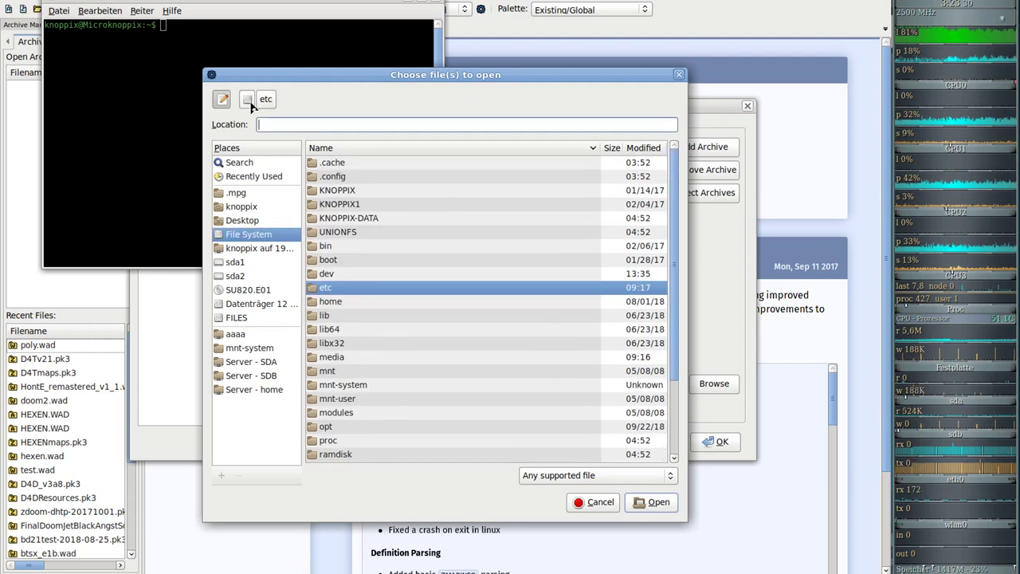
# - Check the Doom engine folders inside opt once more and go back up one level
pyautogui.scroll(-2, 359, 377)
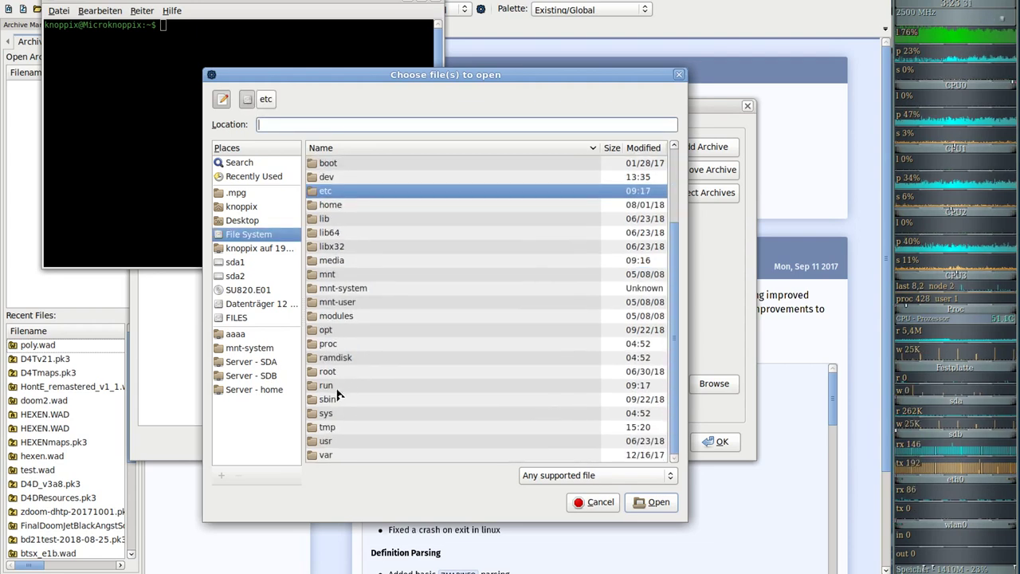
pyautogui.doubleClick(347, 336)
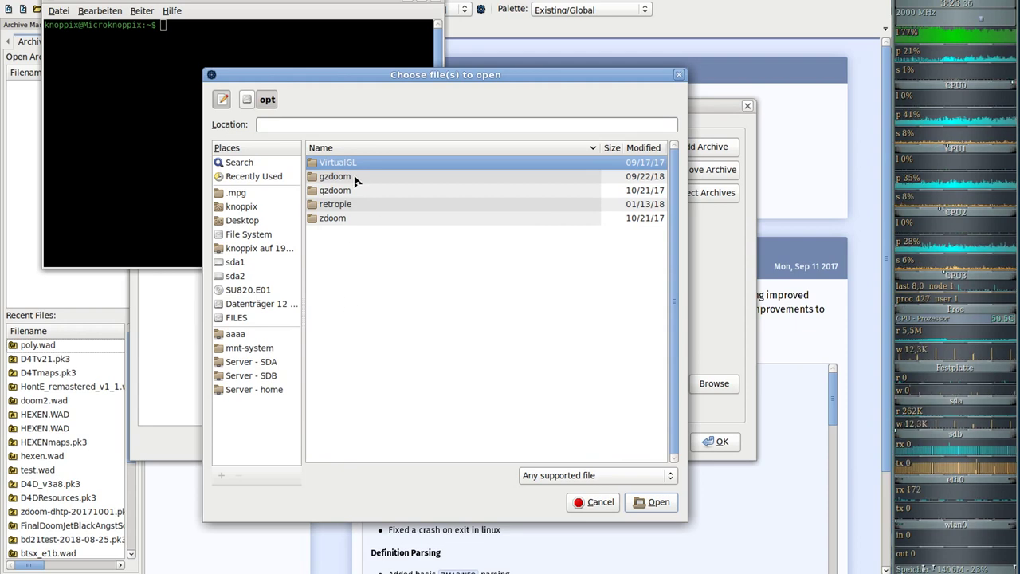
pyautogui.press('BackSpace')
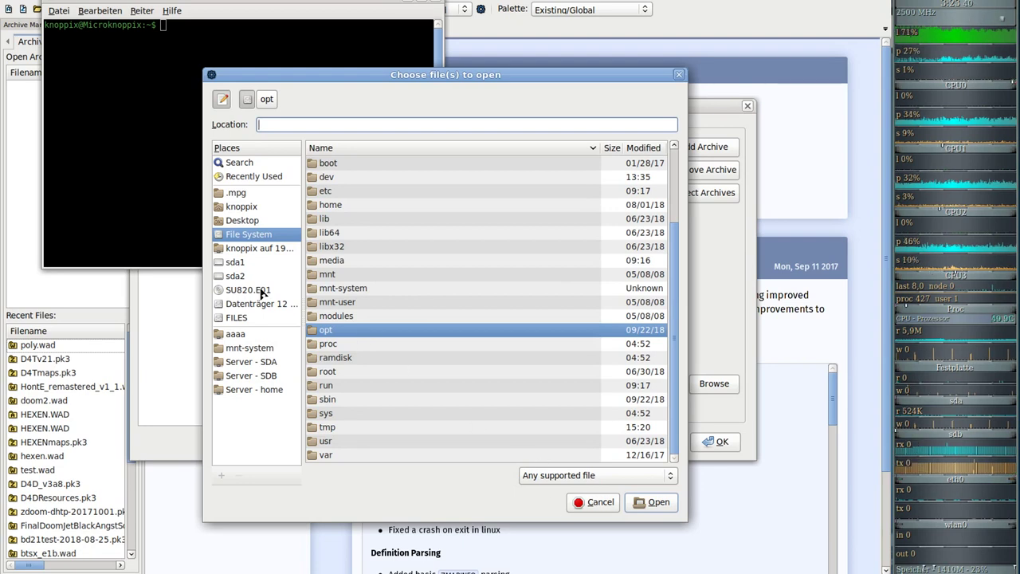
# - Start GZDoom from the terminal with the gzdoom command
pyautogui.click(128, 157)
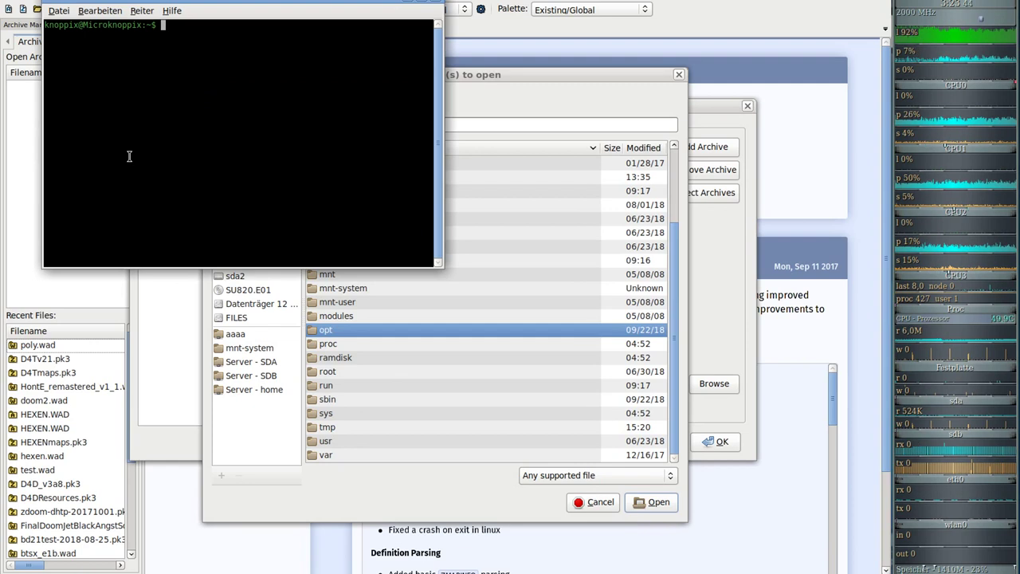
pyautogui.write('doom')
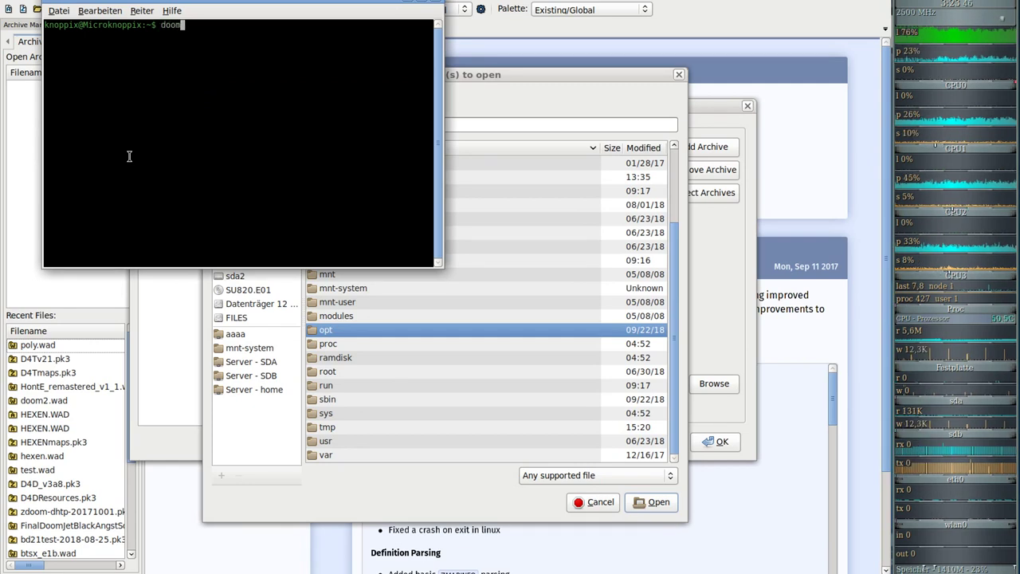
pyautogui.write('2')
pyautogui.press('BackSpace')
pyautogui.press('BackSpace')
pyautogui.press('BackSpace')
pyautogui.press('BackSpace')
pyautogui.press('BackSpace')
pyautogui.write('gzdo')
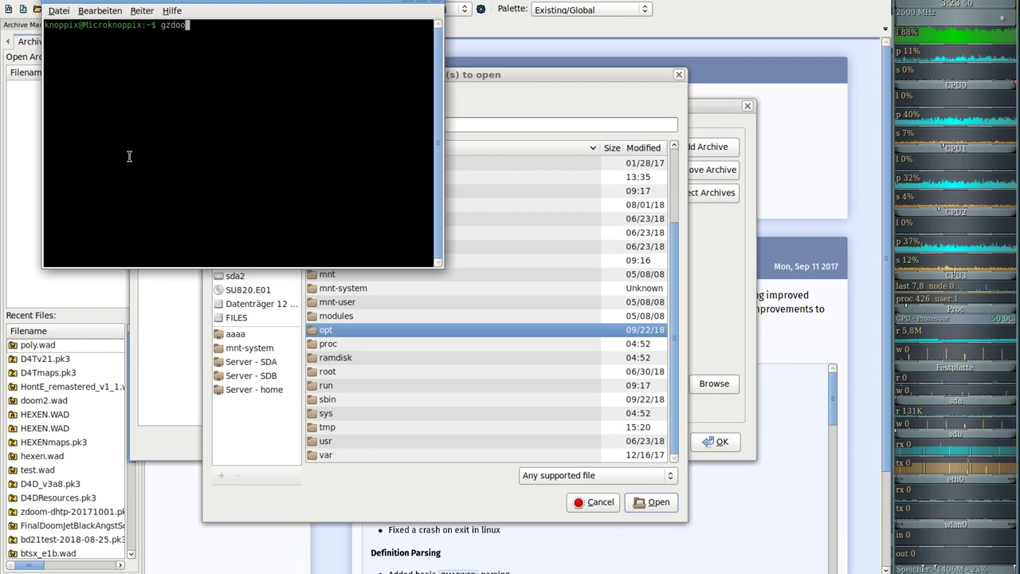
pyautogui.write('om')
pyautogui.press('Return')
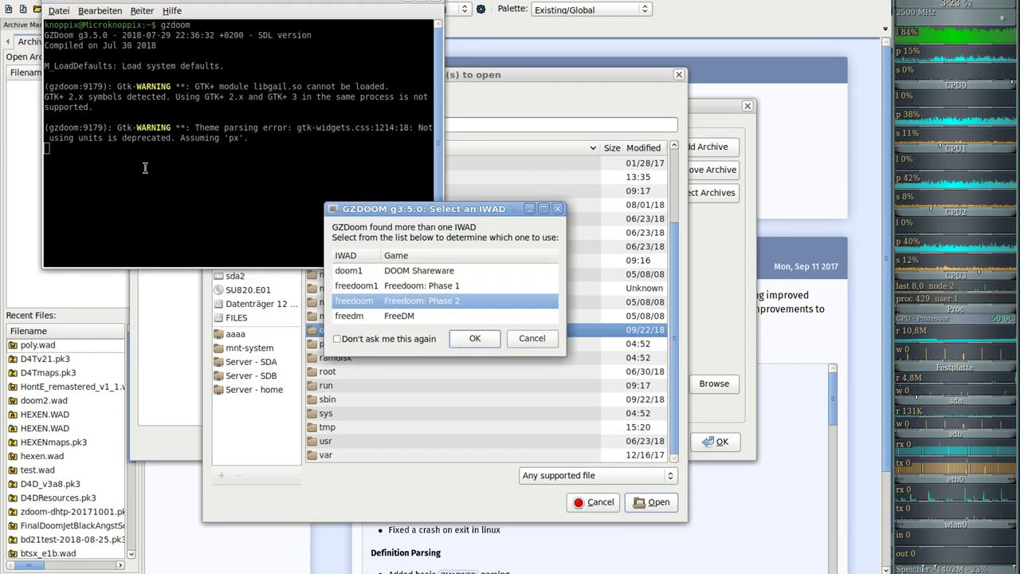
# - Launch Freedoom: Phase 1 as the IWAD, exit at the error dialog, and examine the startup log for loaded file paths
pyautogui.click(454, 285)
pyautogui.doubleClick(455, 286)
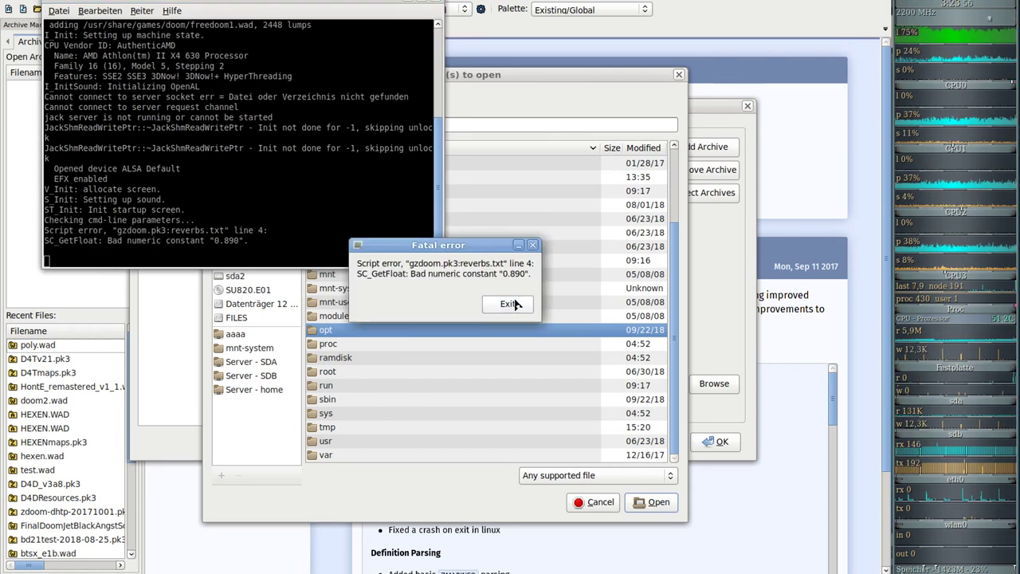
pyautogui.click(512, 301)
pyautogui.scroll(3, 287, 185)
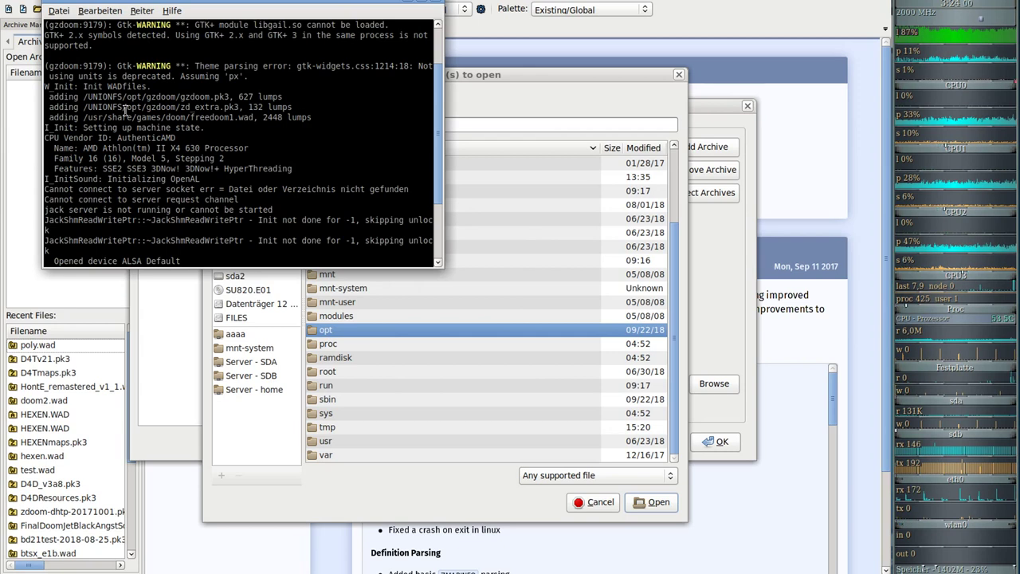
# - Return to the file chooser and examine the gzdoom and zdoom folders inside opt for usable archives
pyautogui.click(546, 92)
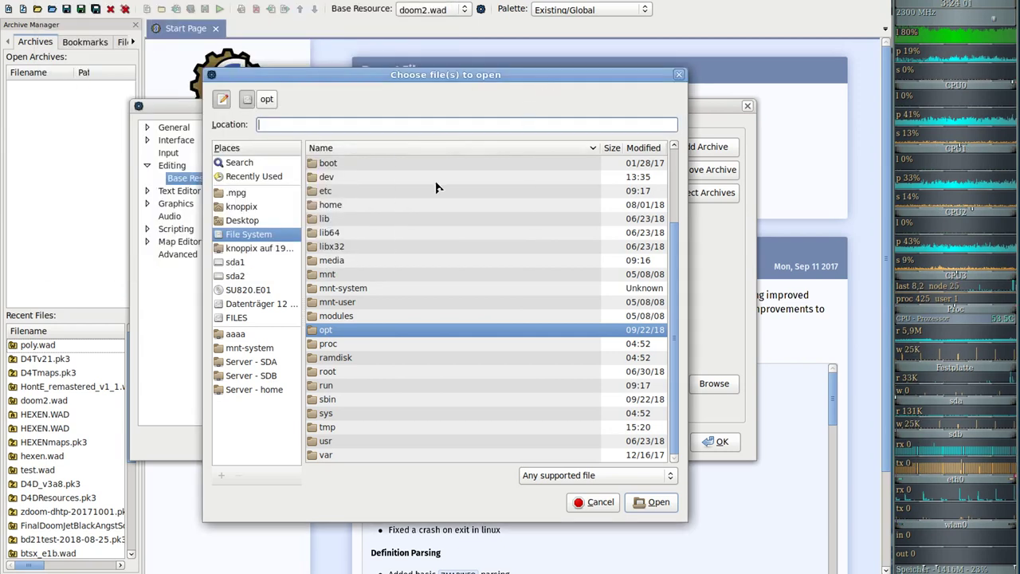
pyautogui.doubleClick(338, 331)
pyautogui.doubleClick(333, 176)
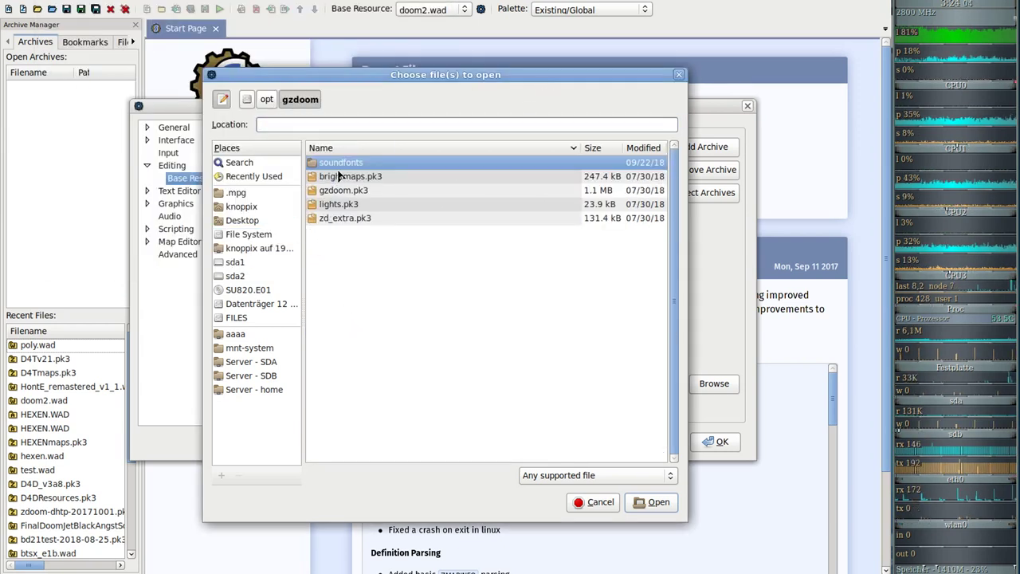
pyautogui.moveTo(349, 76); pyautogui.dragTo(374, 83)
pyautogui.click(294, 108)
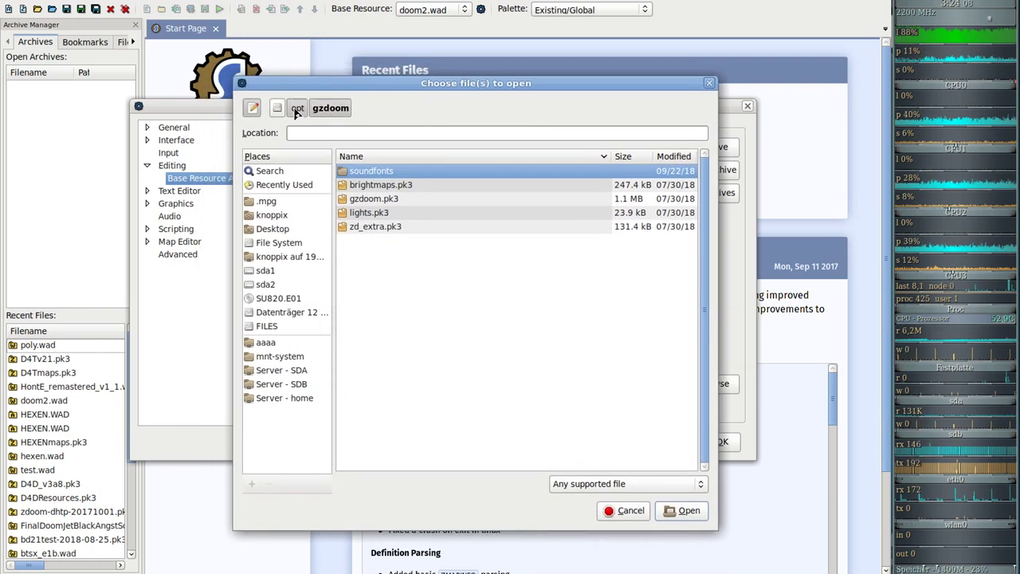
pyautogui.doubleClick(357, 229)
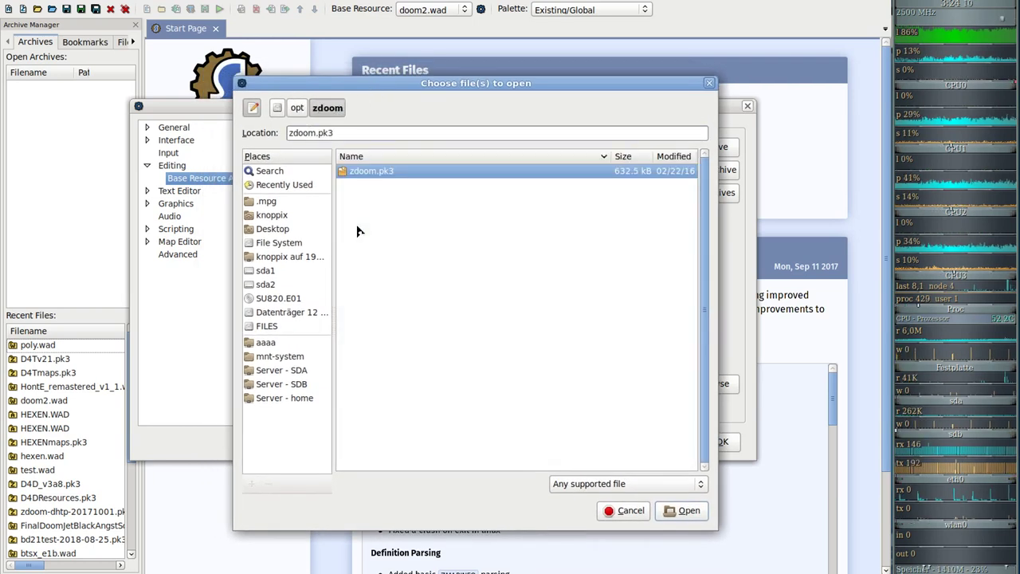
pyautogui.click(297, 108)
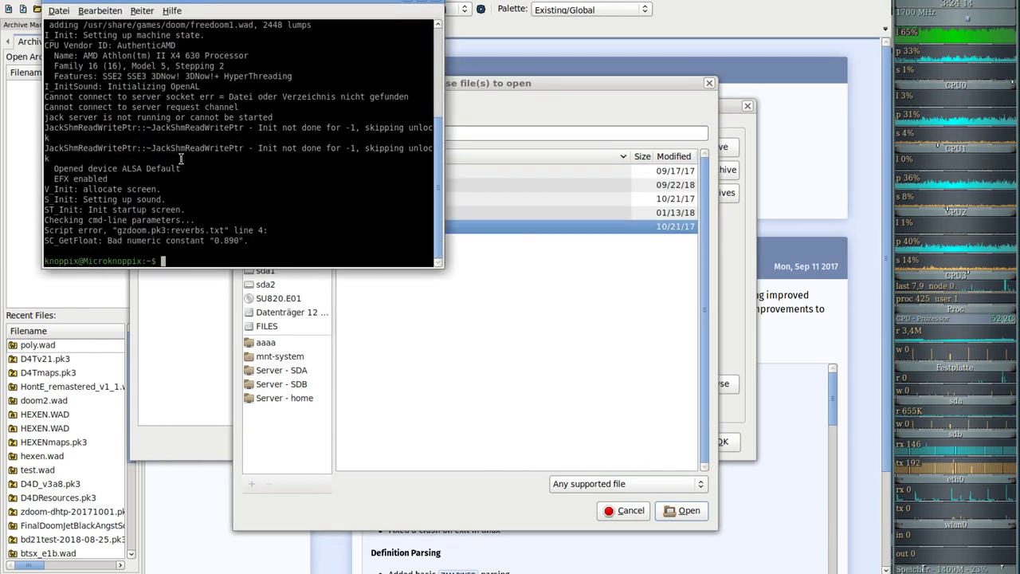
# - Run gzdoom again with Freedoom: Phase 1, exit at the error dialog, and check the WAD path in its log
pyautogui.write('gzdoom')
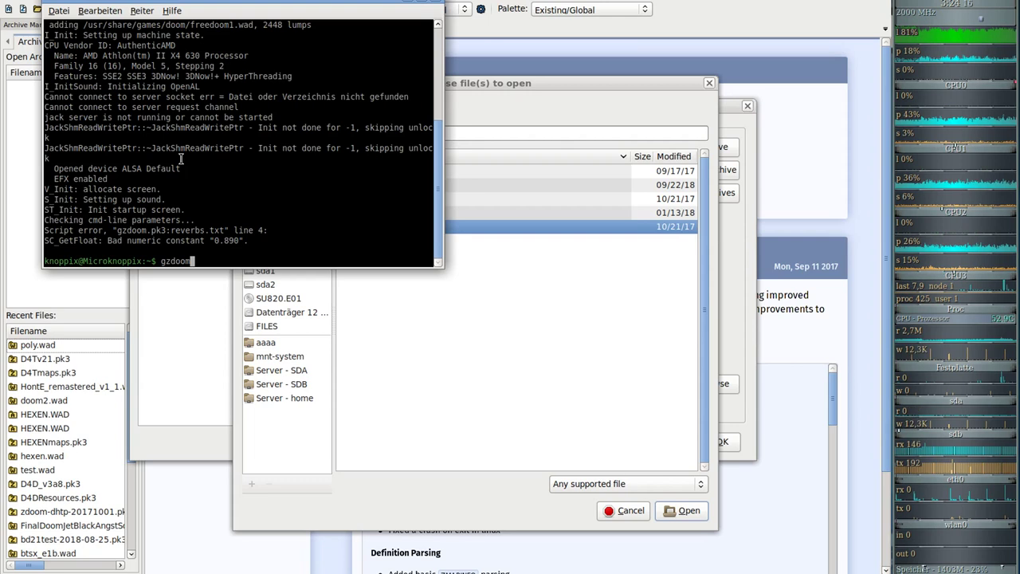
pyautogui.press('Return')
pyautogui.doubleClick(430, 287)
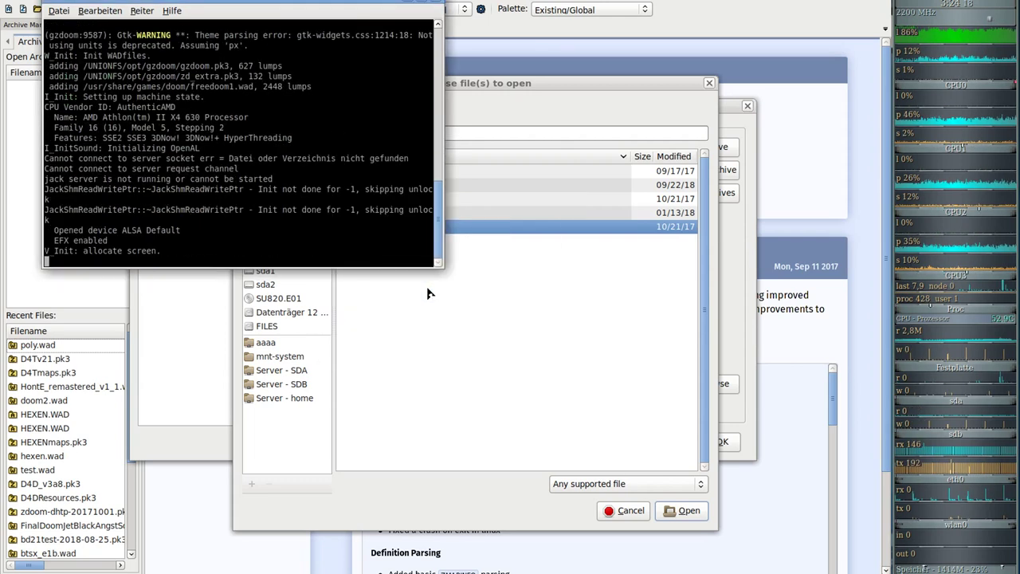
pyautogui.click(508, 304)
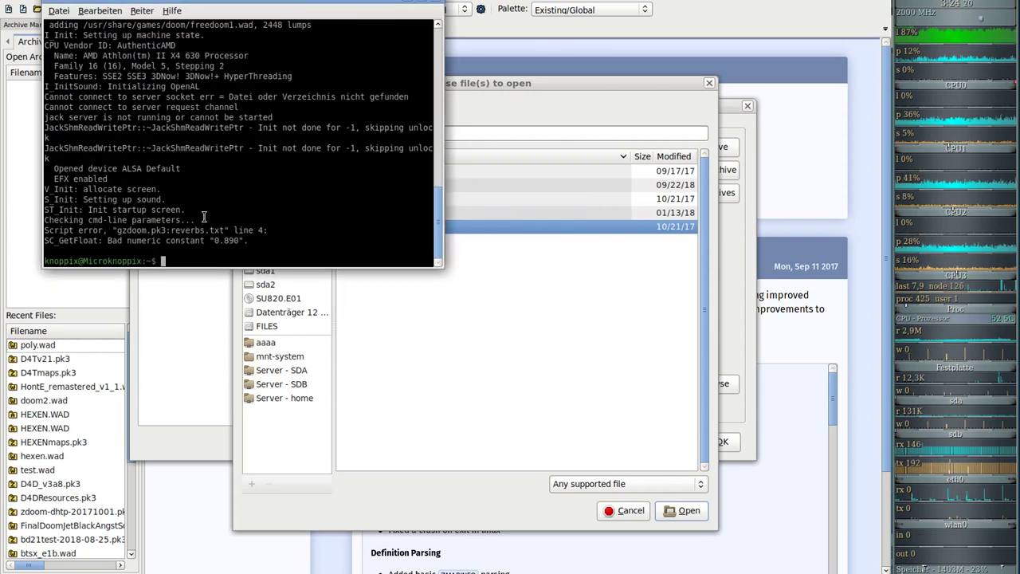
pyautogui.scroll(2, 204, 217)
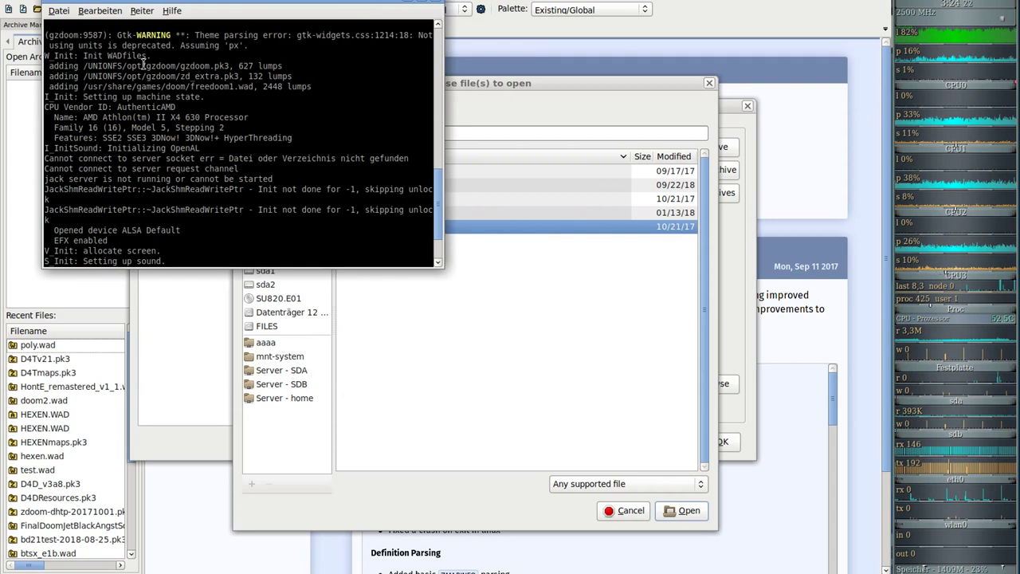
# - Navigate the file chooser from the file system root to the /usr/share/games/doom folder
pyautogui.click(500, 382)
pyautogui.click(279, 109)
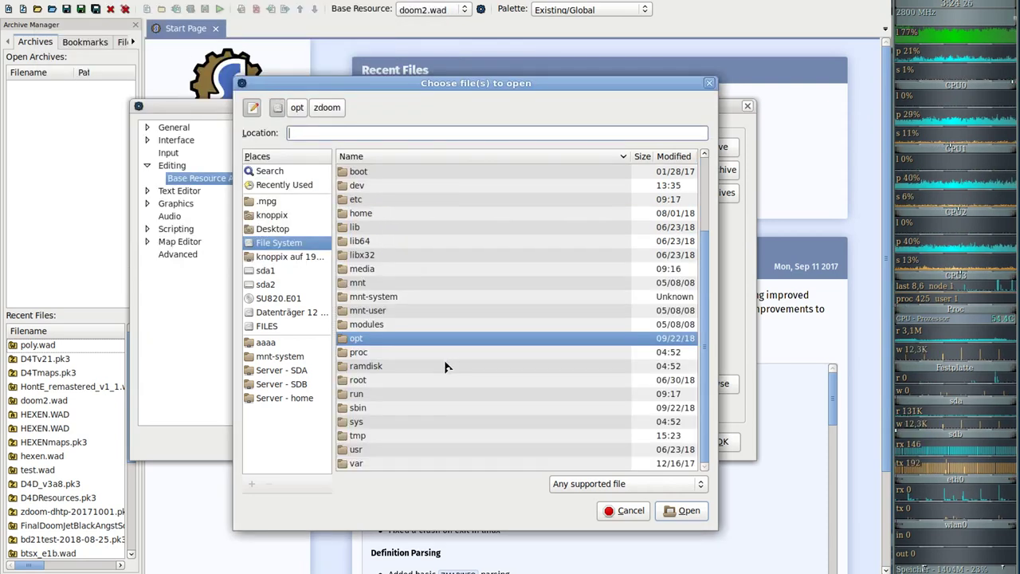
pyautogui.doubleClick(389, 451)
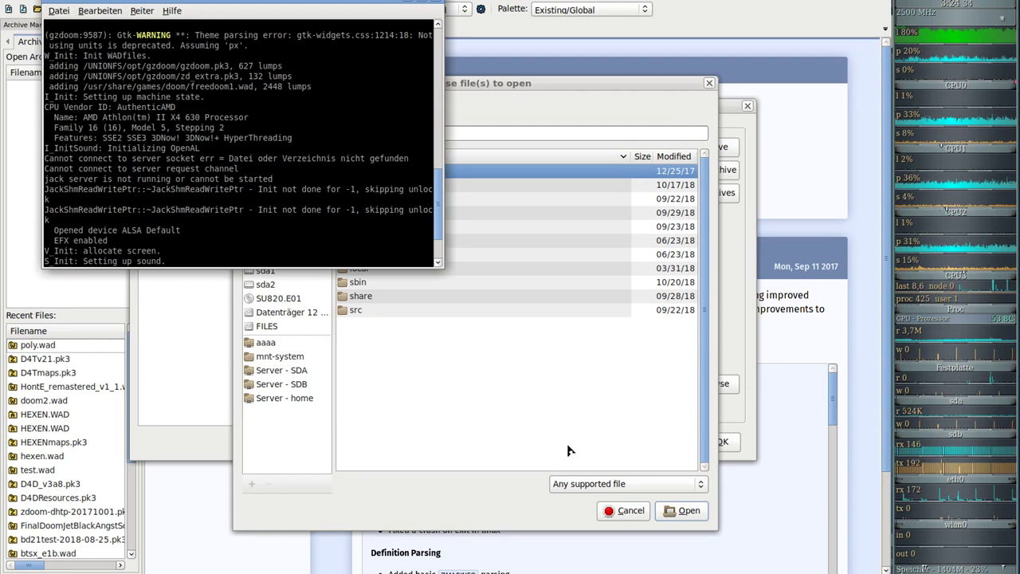
pyautogui.click(366, 202)
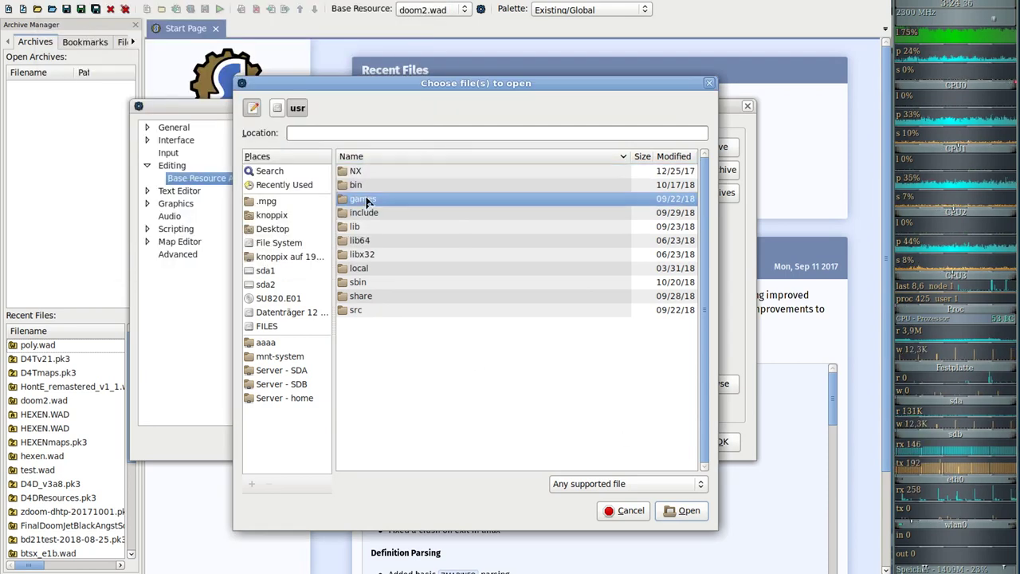
pyautogui.doubleClick(375, 297)
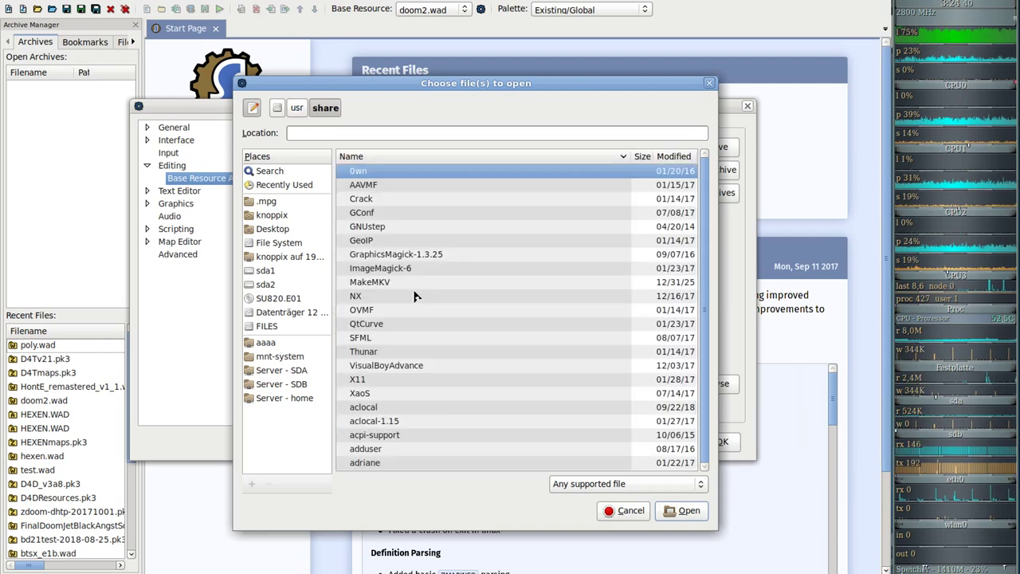
pyautogui.scroll(-5, 397, 307)
pyautogui.scroll(-2, 397, 314)
pyautogui.click(397, 311)
pyautogui.write('ga')
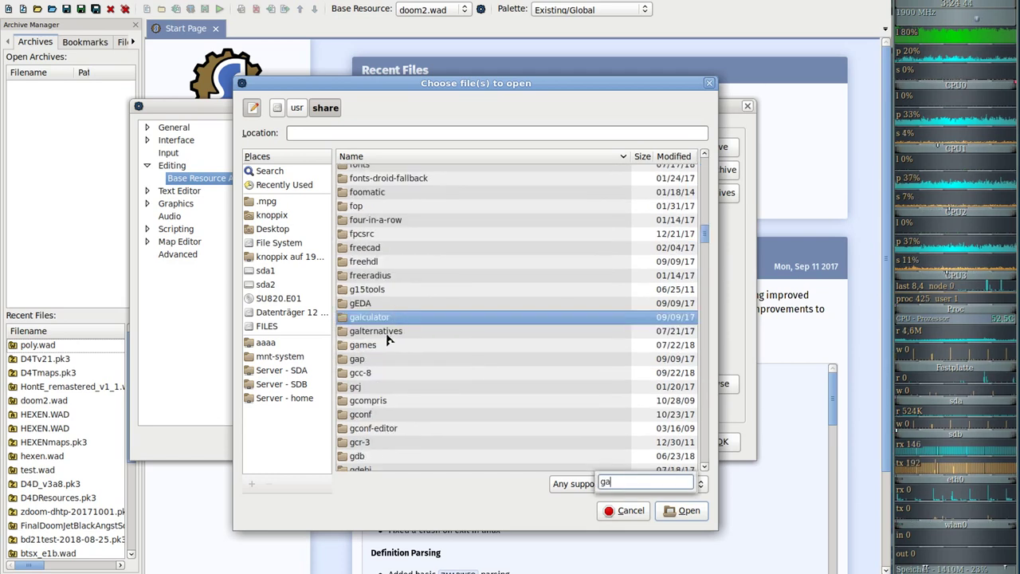
pyautogui.doubleClick(380, 349)
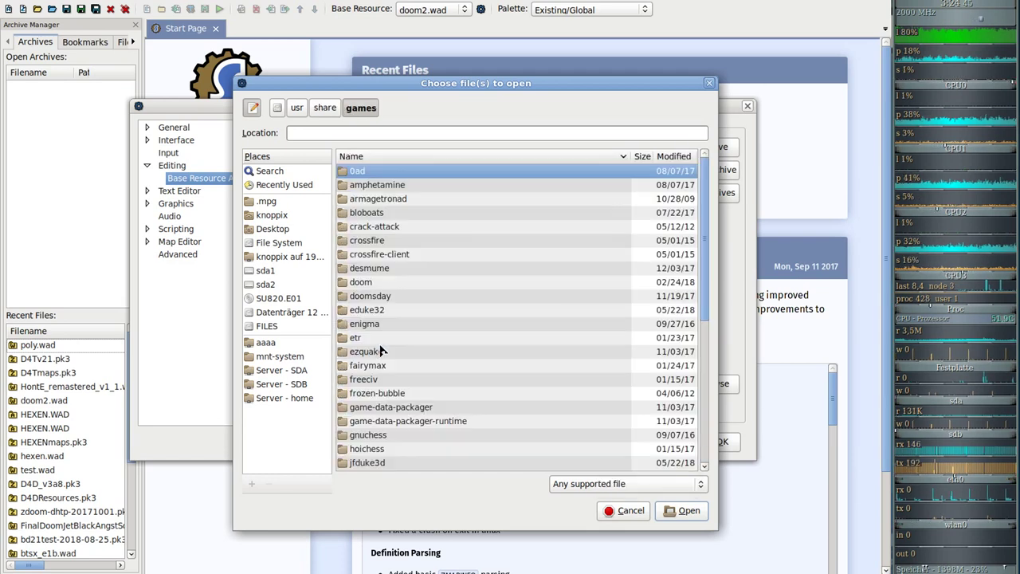
pyautogui.doubleClick(383, 283)
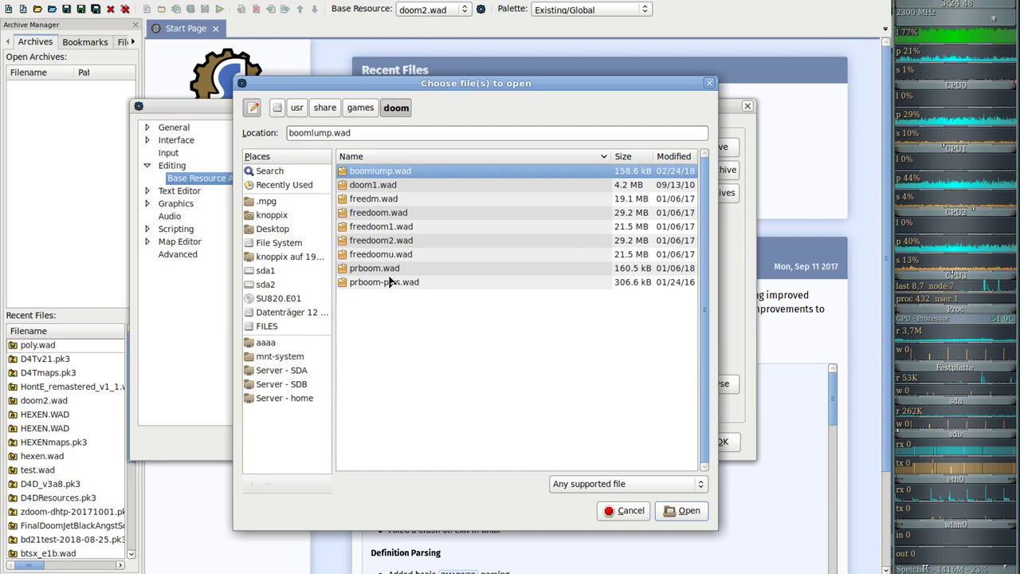
# - Look over the freedoom1.wad, freedoom2.wad and doom1.wad files in the doom folder
pyautogui.click(410, 228)
pyautogui.click(410, 240)
pyautogui.click(399, 227)
pyautogui.click(398, 241)
pyautogui.click(384, 231)
pyautogui.click(380, 243)
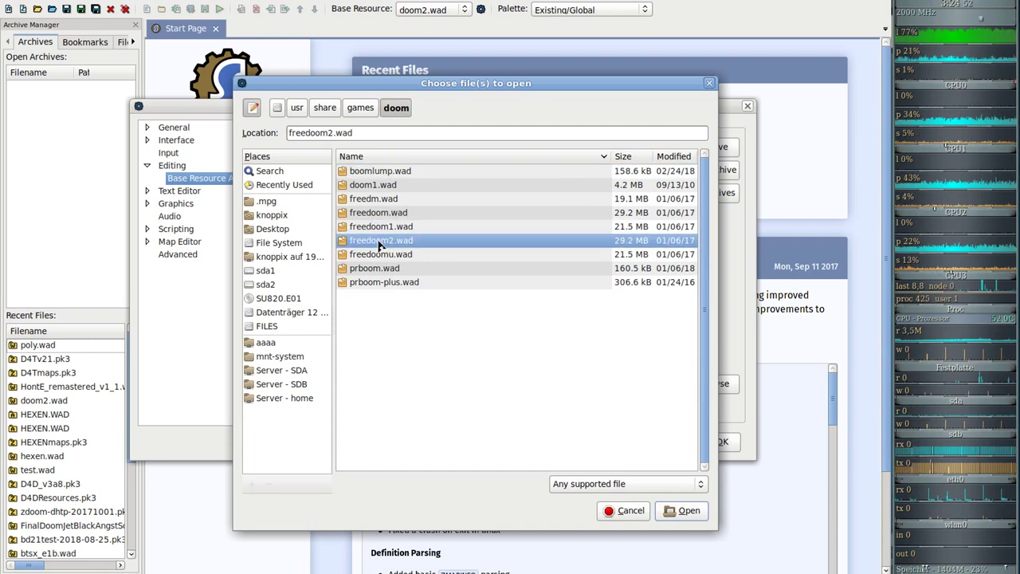
pyautogui.click(394, 186)
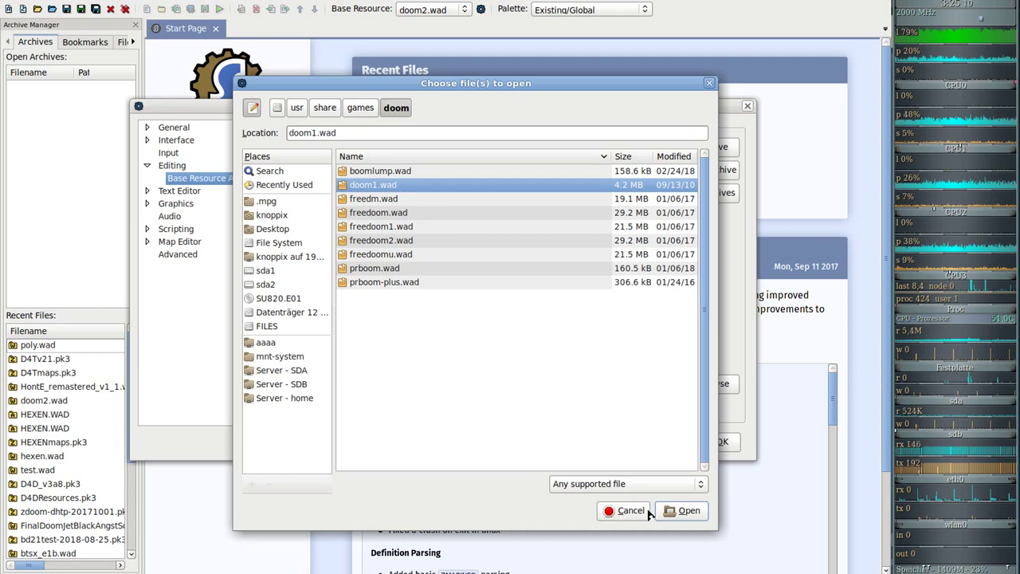
# - Add freedoom1.wad and freedoom2.wad together as base resource archives, and apply and close the preferences
pyautogui.click(400, 228)
pyautogui.keyDown('shift'); pyautogui.click(405, 241); pyautogui.keyUp('shift')
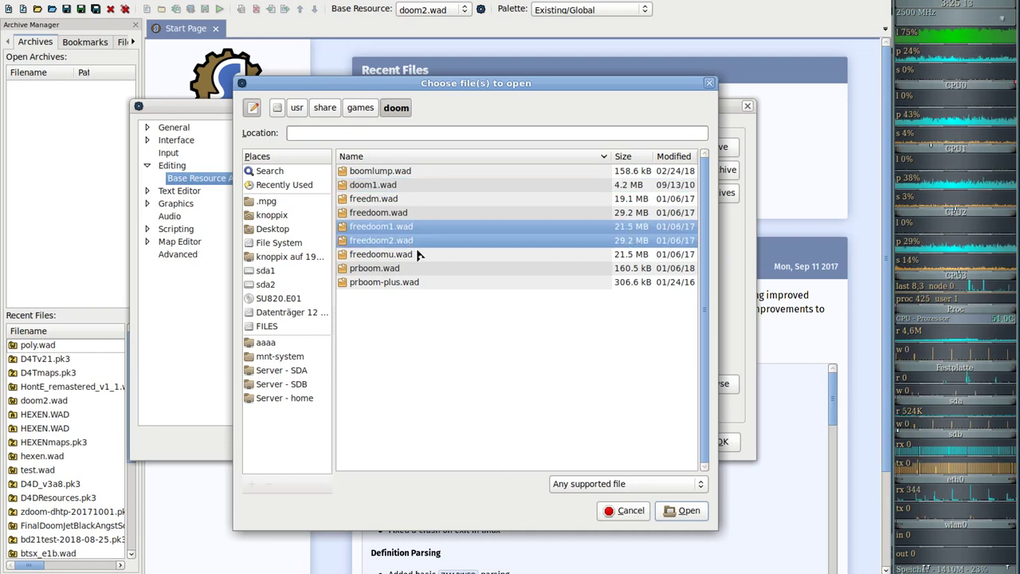
pyautogui.click(684, 511)
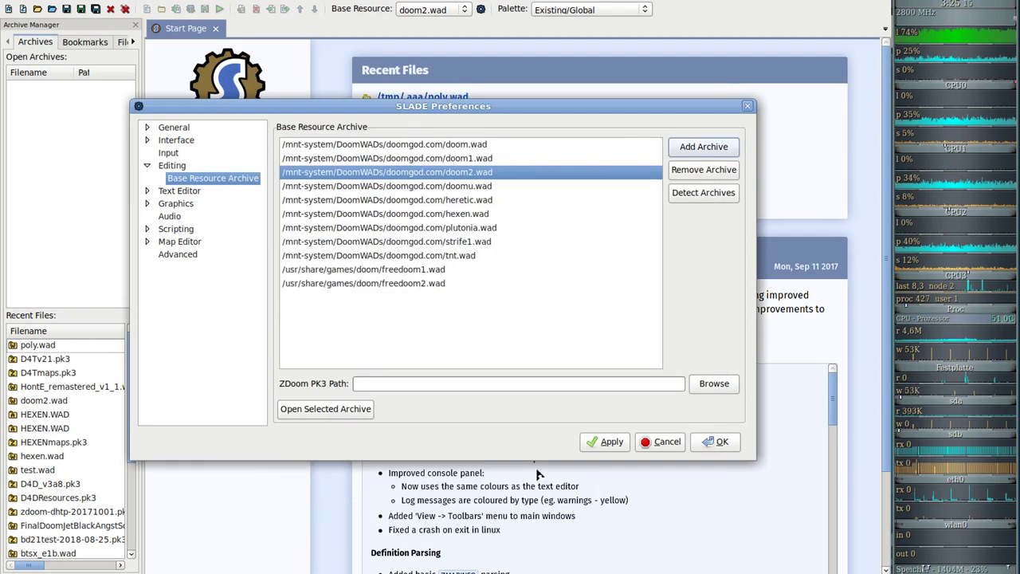
pyautogui.click(393, 271)
pyautogui.click(391, 285)
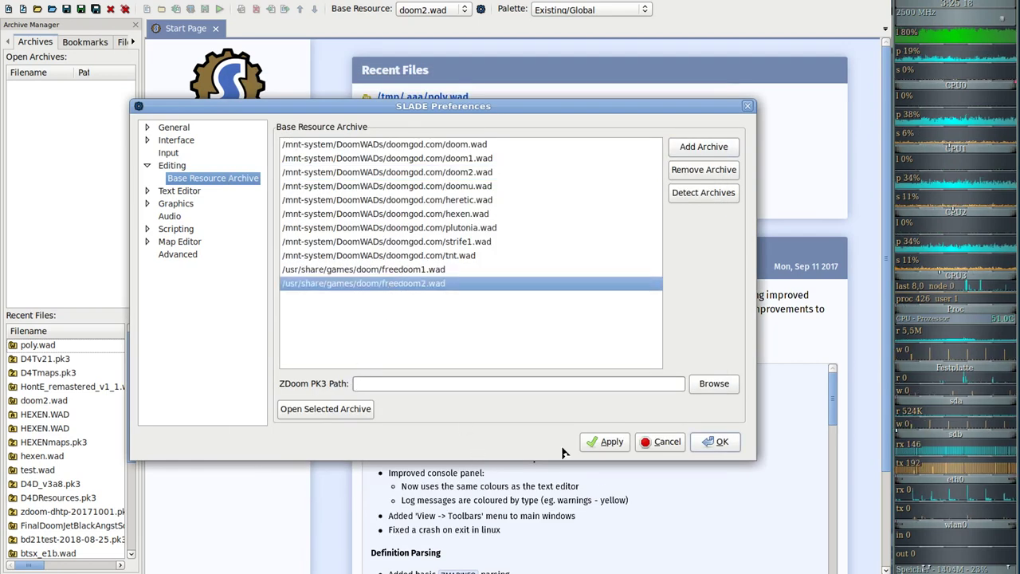
pyautogui.click(611, 443)
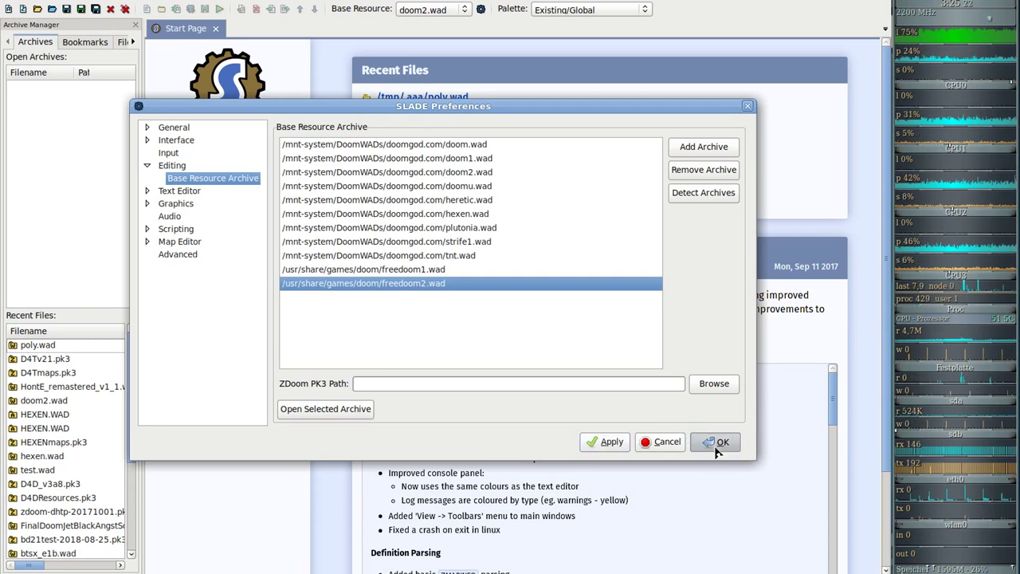
pyautogui.click(718, 444)
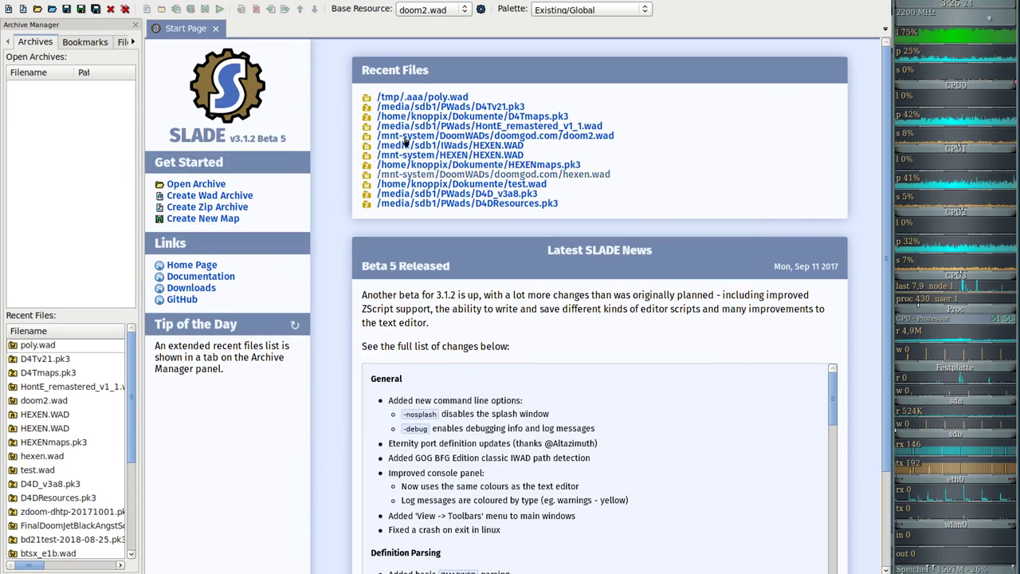
# - Check which WADs are available as the base resource and close the list without choosing one
pyautogui.click(431, 9)
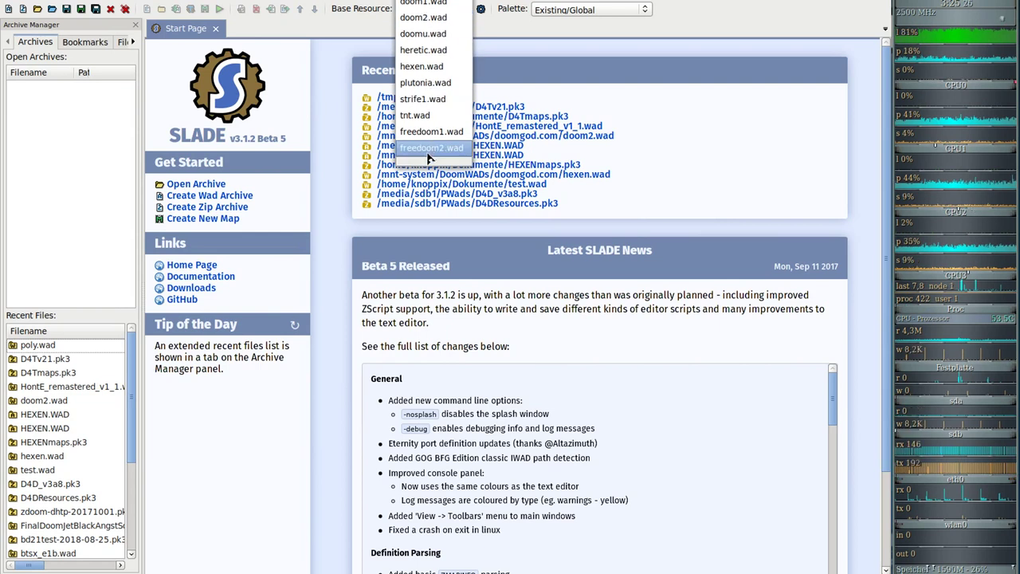
pyautogui.click(563, 56)
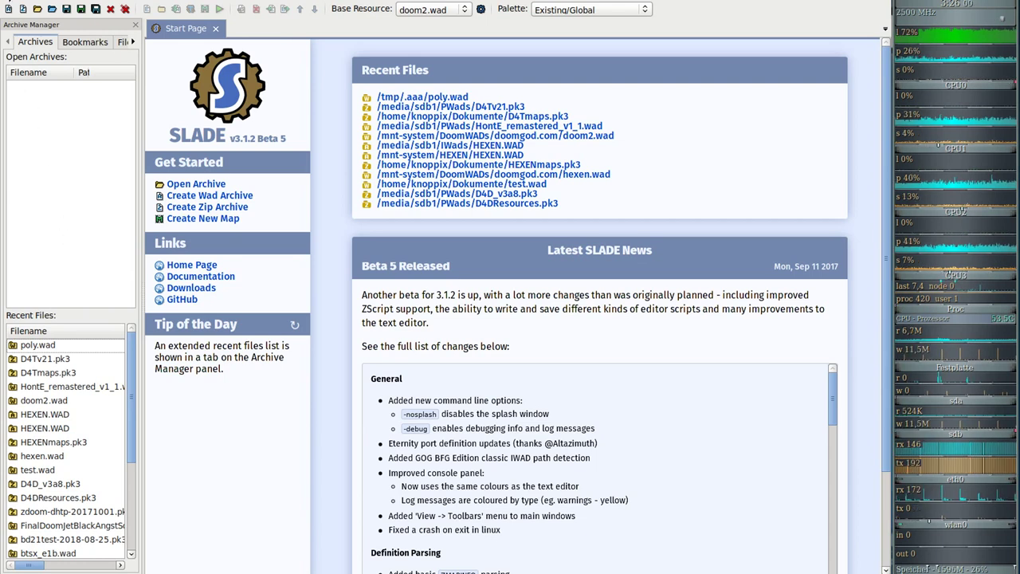
# - Create a new, empty WAD archive and select it among the open archives
pyautogui.click(11, 2)
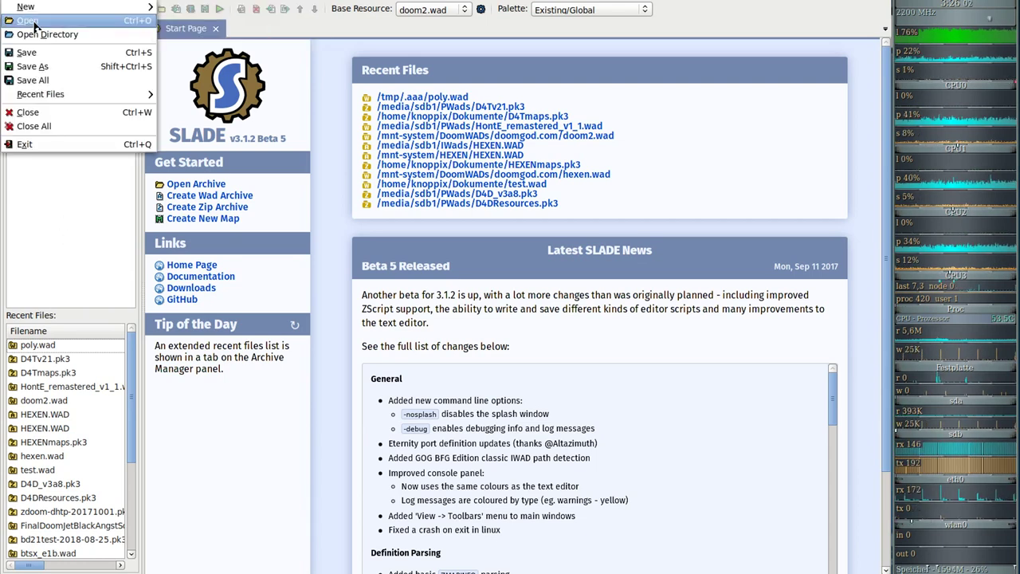
pyautogui.click(55, 255)
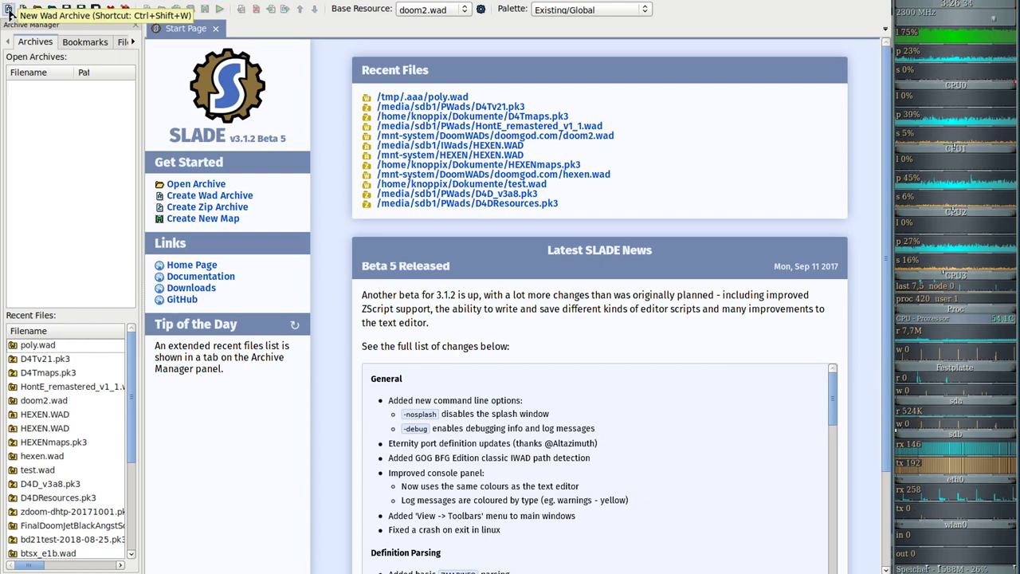
pyautogui.click(9, 9)
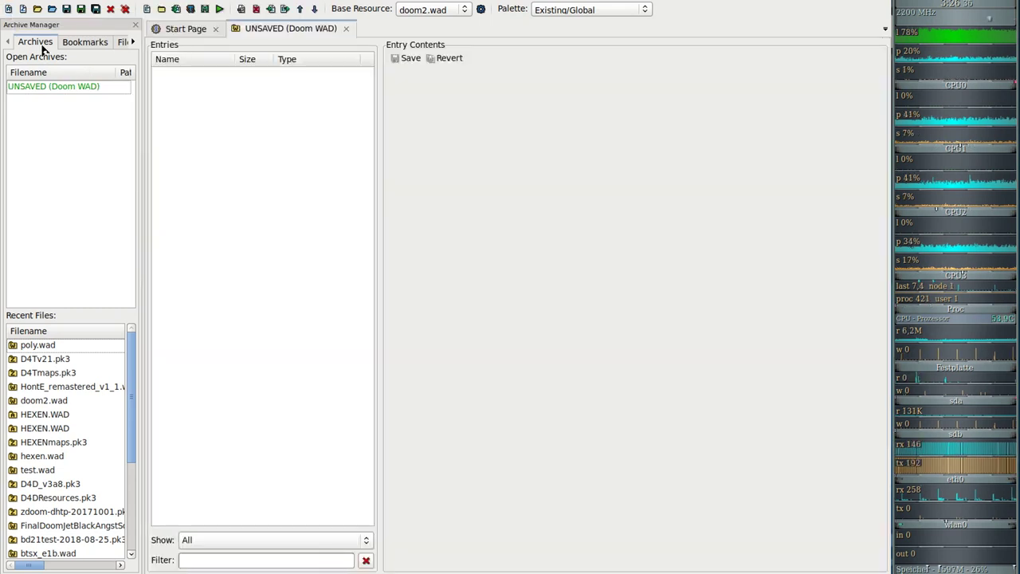
pyautogui.click(57, 88)
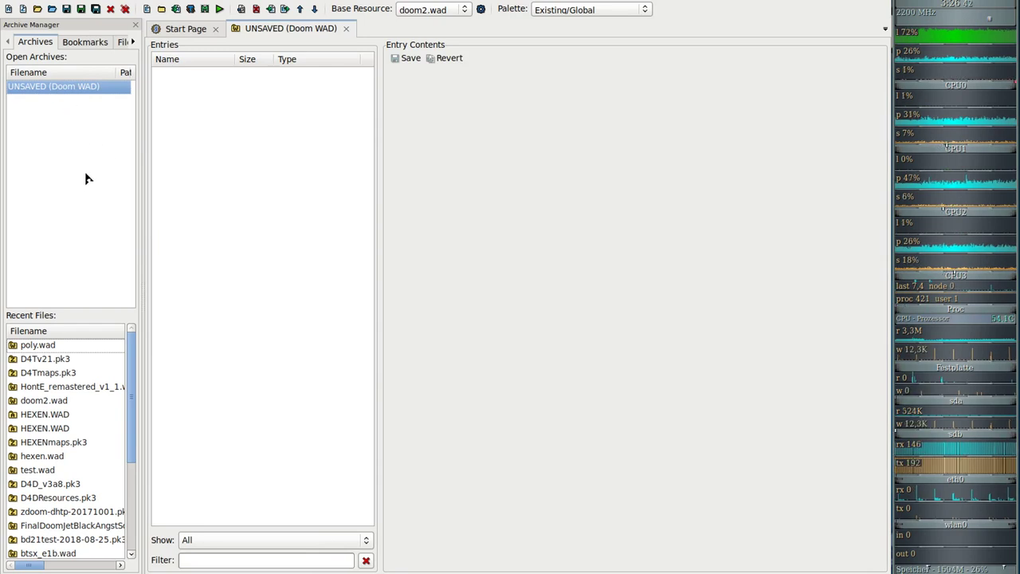
# - Open the file commands for the unsaved Doom WAD archive
pyautogui.click(20, 2)
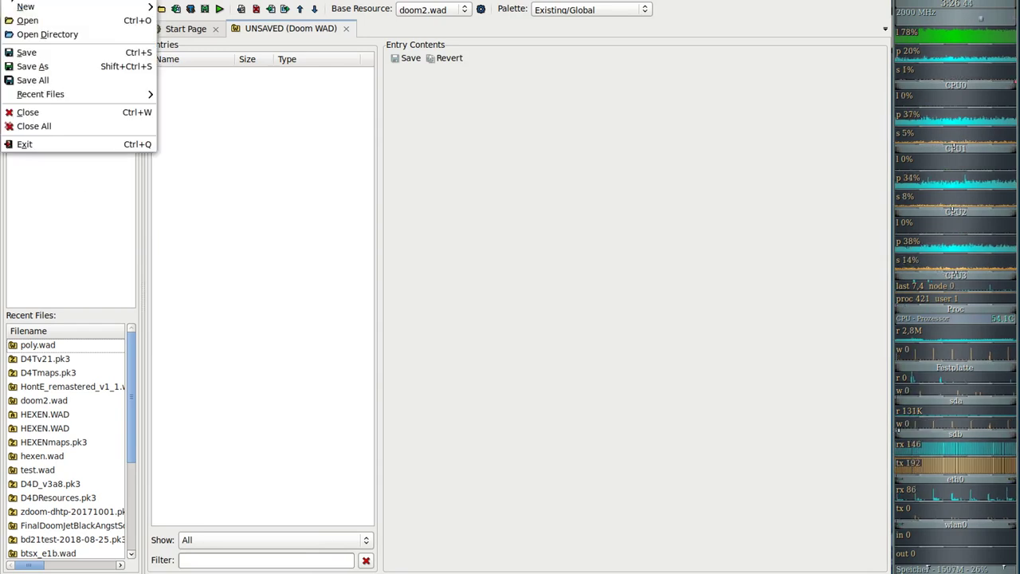